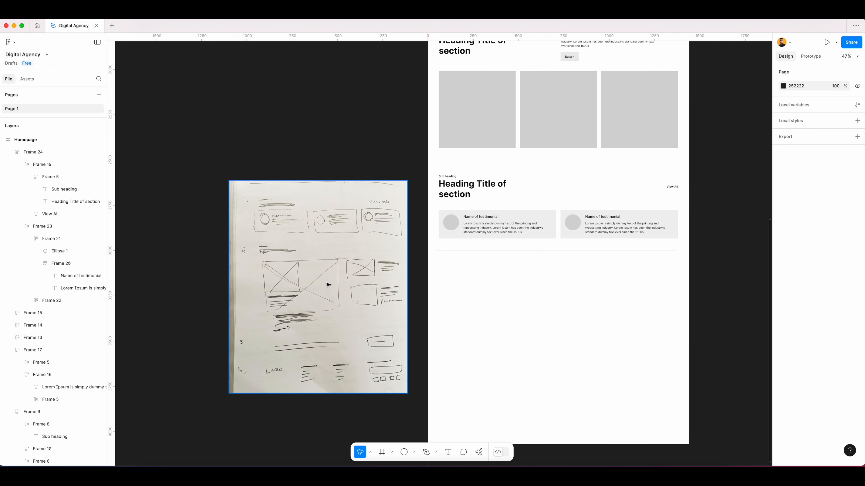
Duplicate the section heading block with Sub heading, title and View All below the testimonial cards.
{"action": "scroll", "coordinate": [490, 291], "scroll_direction": "down", "scroll_amount": 5}
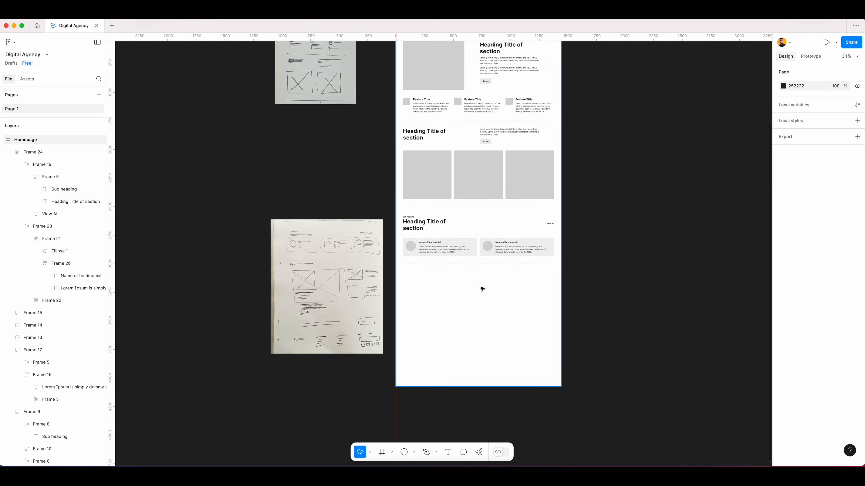
{"action": "scroll", "coordinate": [478, 221], "scroll_direction": "up", "scroll_amount": 5}
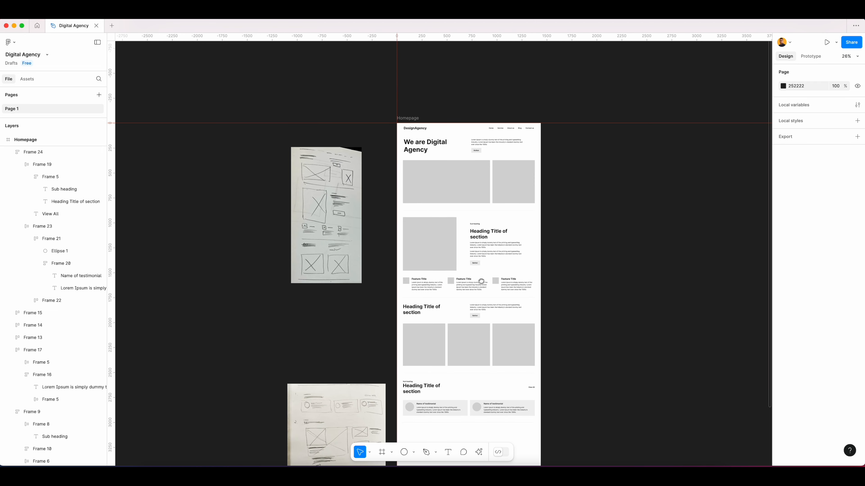
{"action": "scroll", "coordinate": [479, 266], "scroll_direction": "down", "scroll_amount": 4}
{"action": "scroll", "coordinate": [452, 320], "scroll_direction": "up", "scroll_amount": 3}
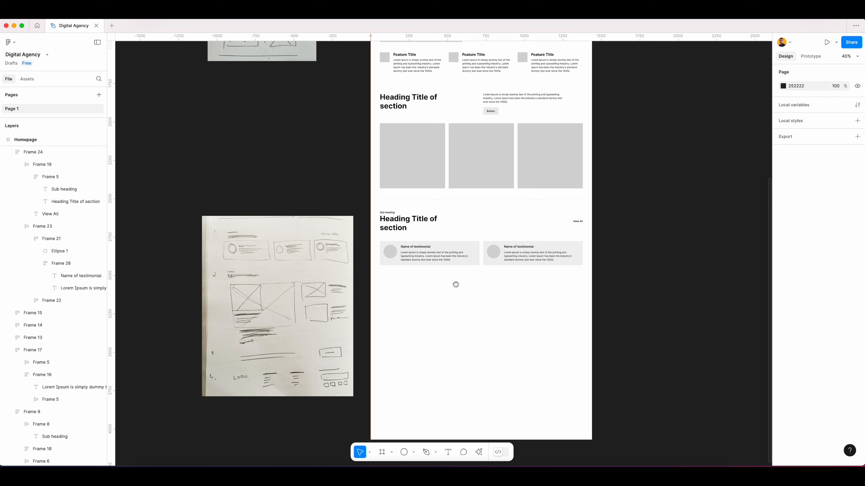
{"action": "scroll", "coordinate": [453, 272], "scroll_direction": "down", "scroll_amount": 2}
{"action": "scroll", "coordinate": [443, 254], "scroll_direction": "up", "scroll_amount": 2}
{"action": "scroll", "coordinate": [439, 259], "scroll_direction": "up", "scroll_amount": 1}
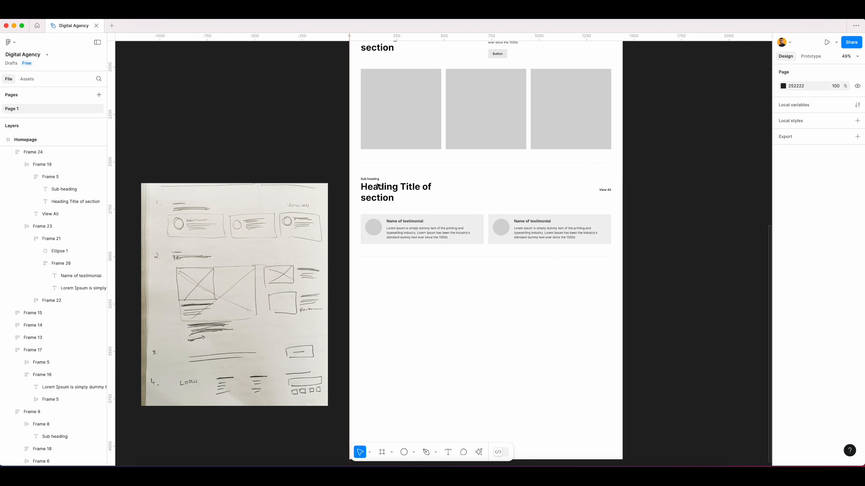
{"action": "left_click", "coordinate": [386, 193]}
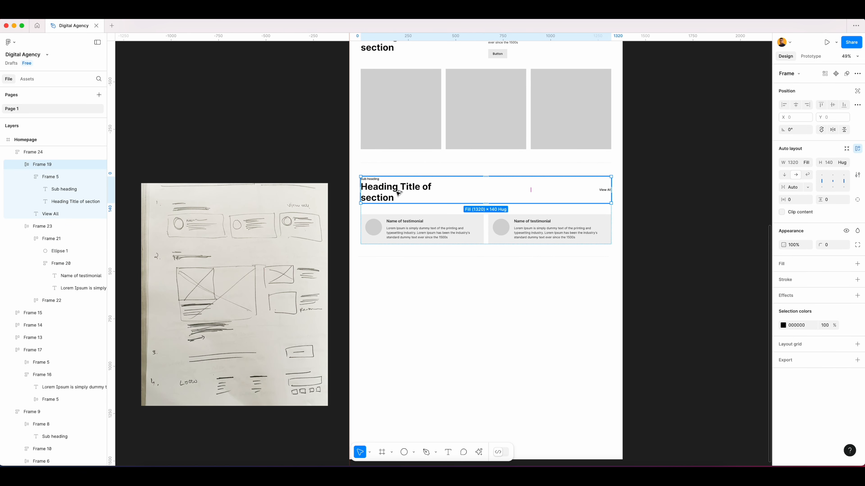
{"action": "left_click_drag", "start_coordinate": [402, 193], "coordinate": [401, 285]}
{"action": "left_click", "coordinate": [438, 340]}
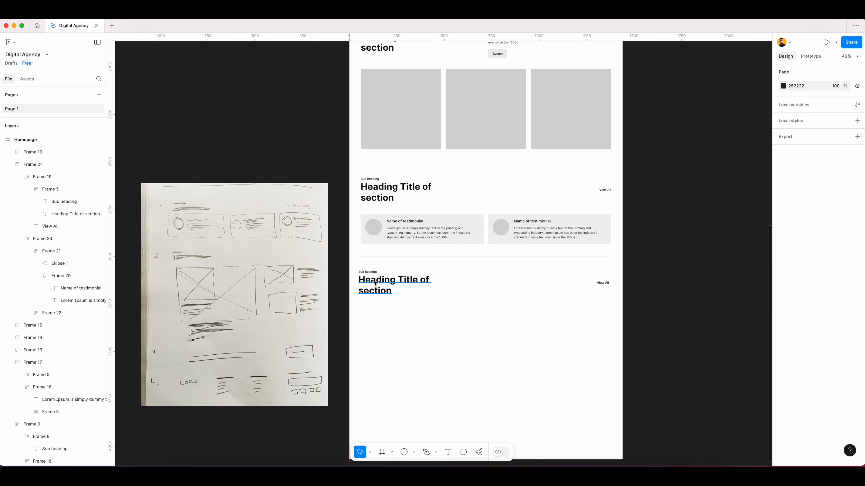
{"action": "left_click", "coordinate": [602, 282]}
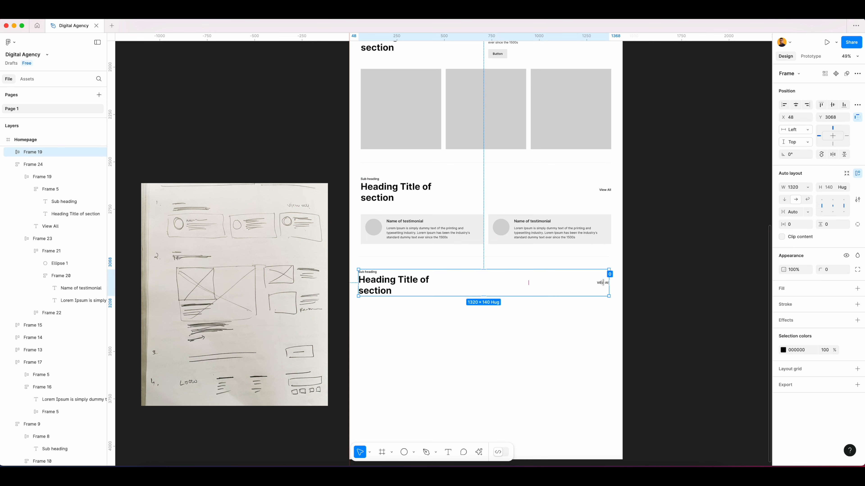
{"action": "left_click", "coordinate": [592, 328]}
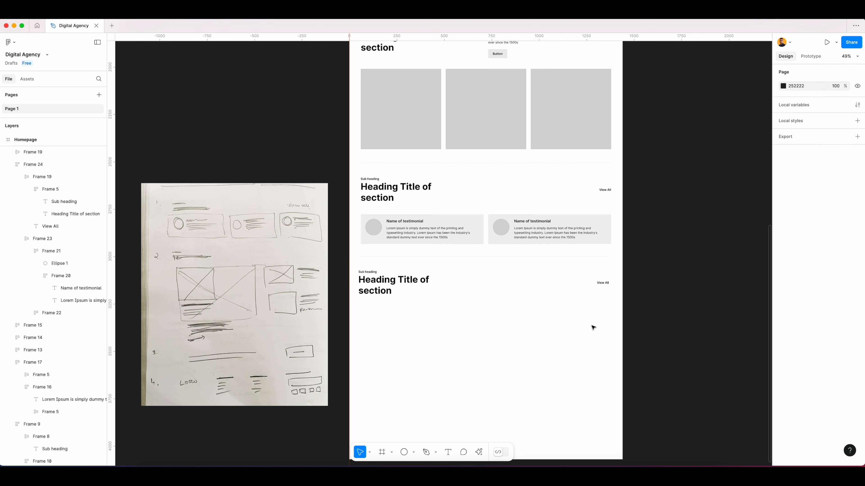
Duplicate a gray image placeholder into the new section and resize it to 648 by 424 along the layout grid.
{"action": "scroll", "coordinate": [214, 281], "scroll_direction": "up", "scroll_amount": 3}
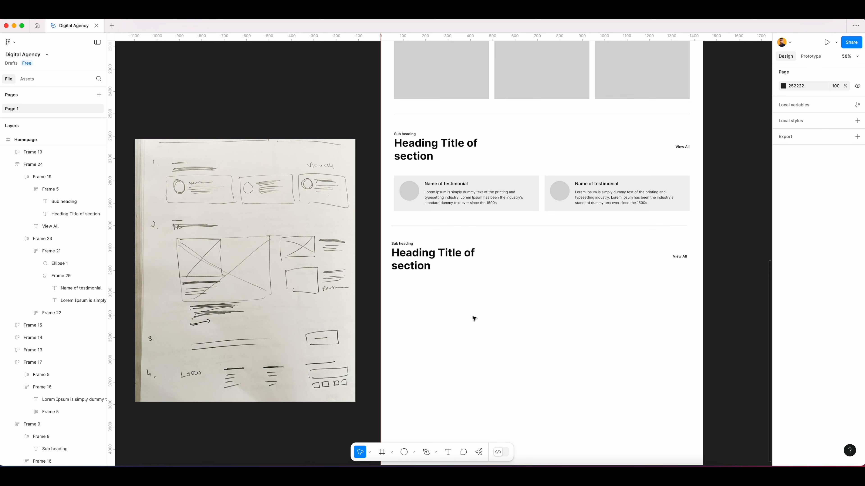
{"action": "scroll", "coordinate": [471, 323], "scroll_direction": "down", "scroll_amount": 3, "text": "ctrl"}
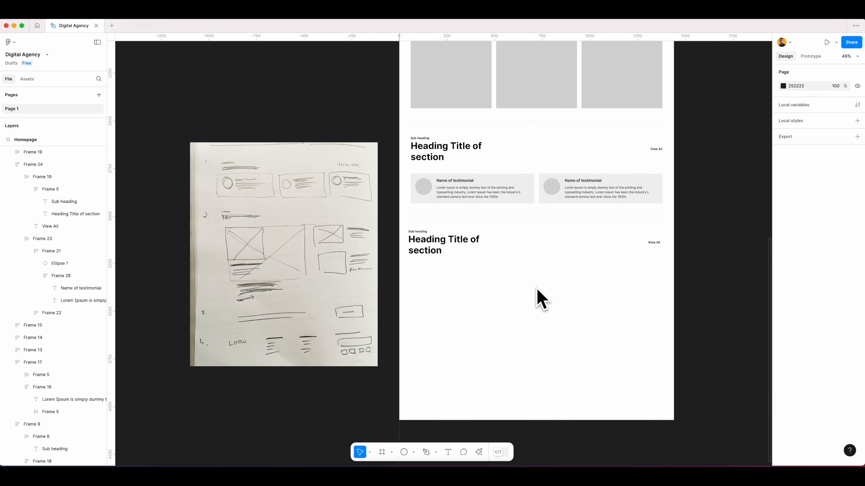
{"action": "scroll", "coordinate": [534, 289], "scroll_direction": "up", "scroll_amount": 2, "text": "ctrl"}
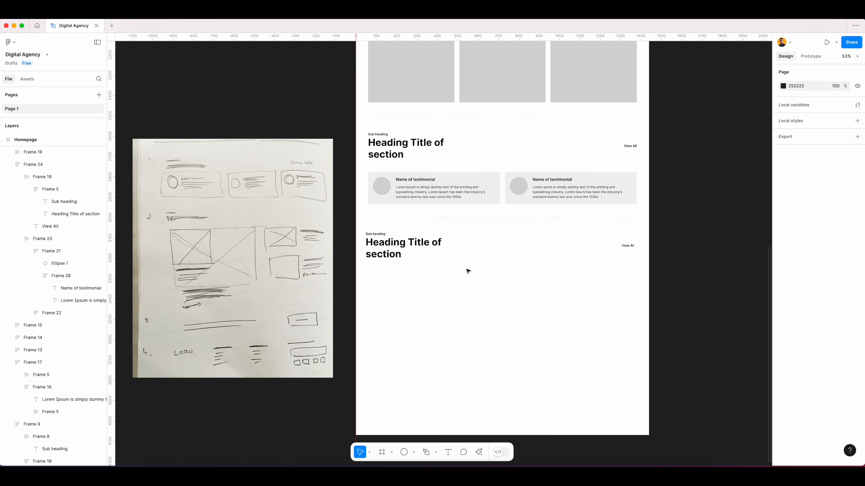
{"action": "double_click", "coordinate": [414, 78]}
{"action": "left_click_drag", "start_coordinate": [415, 80], "coordinate": [412, 328], "text": "alt"}
{"action": "key", "text": "ctrl+g"}
{"action": "scroll", "coordinate": [411, 304], "scroll_direction": "up", "scroll_amount": 6}
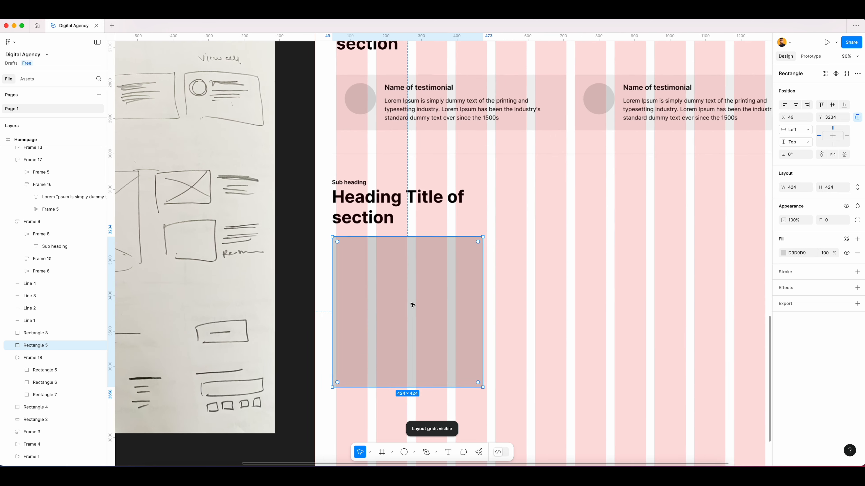
{"action": "scroll", "coordinate": [566, 265], "scroll_direction": "down", "scroll_amount": 2}
{"action": "left_click_drag", "start_coordinate": [355, 248], "coordinate": [360, 249]}
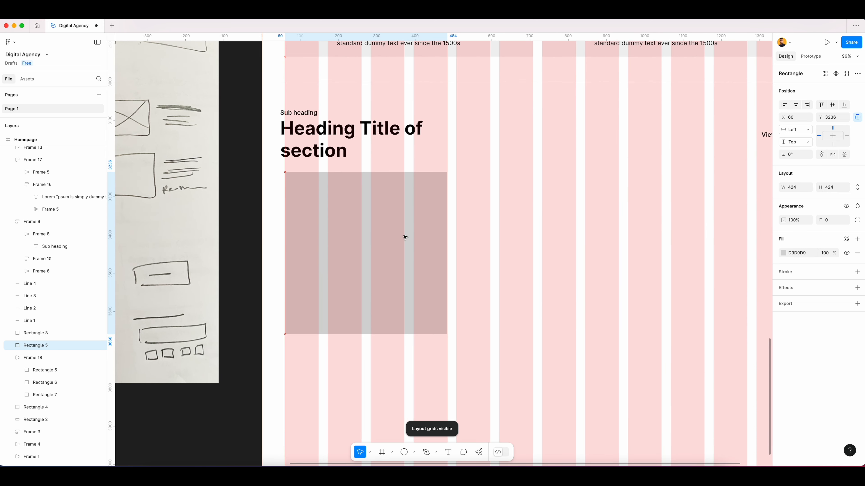
{"action": "left_click_drag", "start_coordinate": [447, 227], "coordinate": [533, 226]}
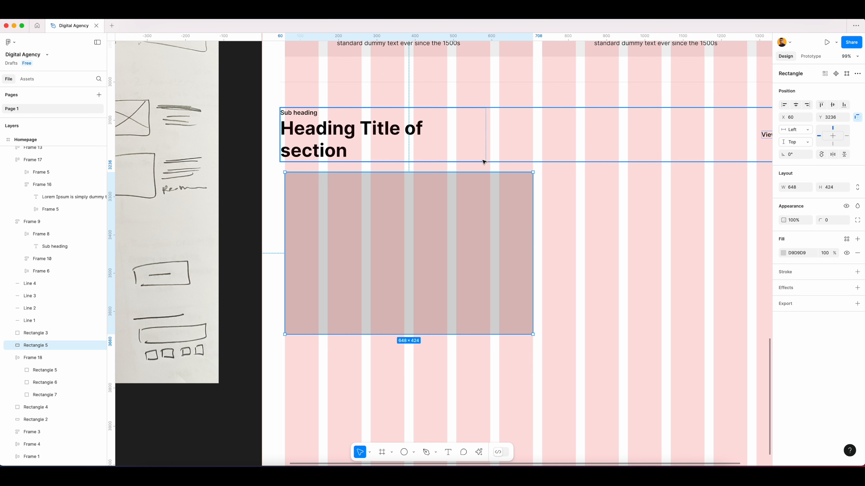
{"action": "left_click", "coordinate": [556, 232]}
Copy the testimonial name and description text block below the new image placeholder.
{"action": "scroll", "coordinate": [566, 266], "scroll_direction": "down", "scroll_amount": 5}
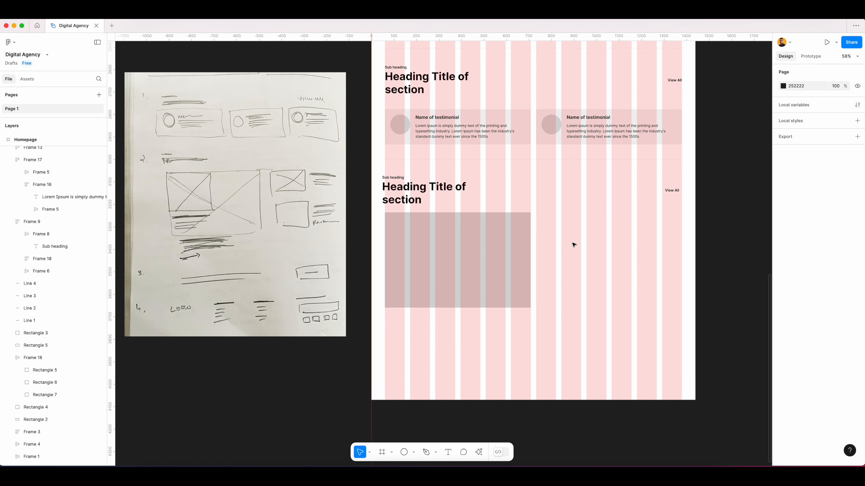
{"action": "key", "text": "ctrl+shift+4"}
{"action": "left_click_drag", "start_coordinate": [560, 221], "coordinate": [542, 234]}
{"action": "left_click", "coordinate": [120, 272]}
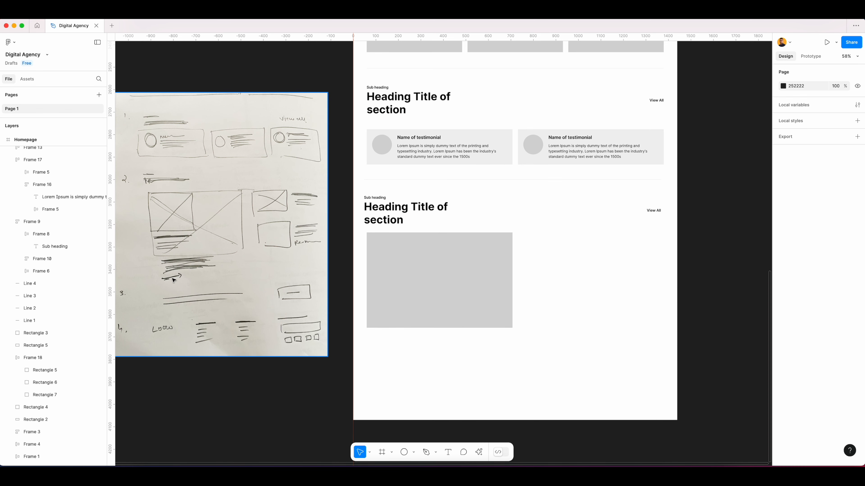
{"action": "double_click", "coordinate": [435, 151]}
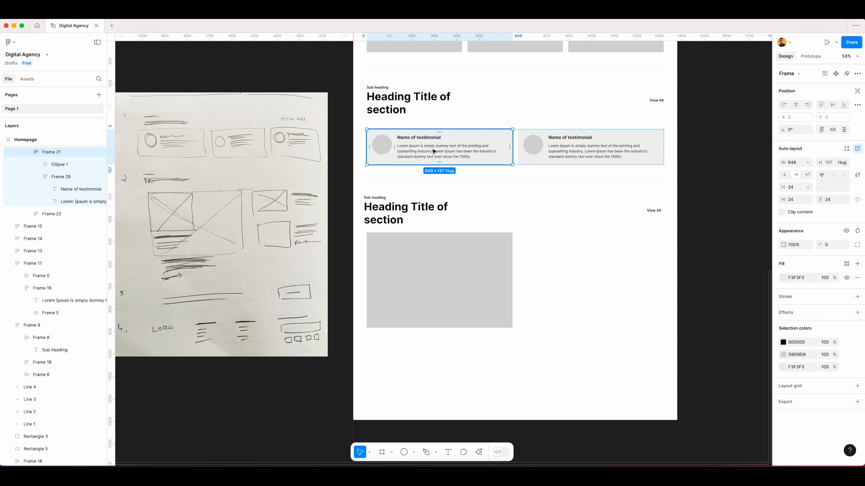
{"action": "double_click", "coordinate": [435, 152]}
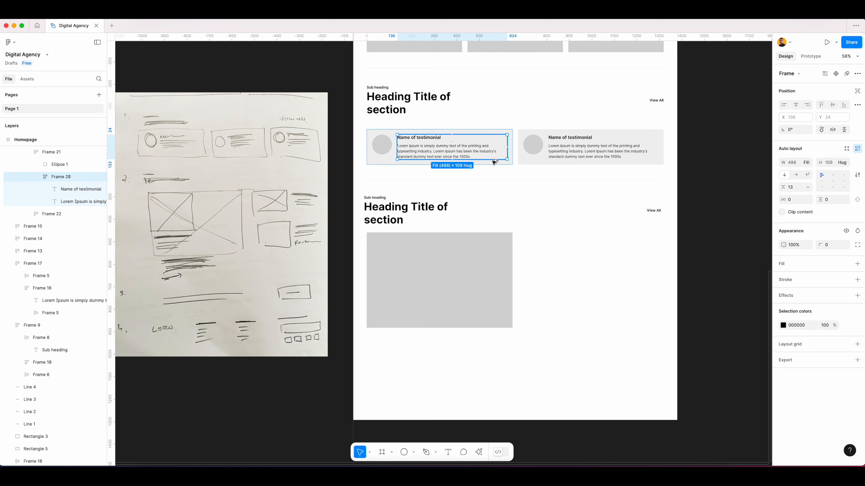
{"action": "left_click_drag", "start_coordinate": [436, 152], "coordinate": [402, 353]}
{"action": "left_click", "coordinate": [553, 346]}
Set the copied Name of testimonial title's font size to 24.
{"action": "left_click", "coordinate": [381, 340], "text": "super"}
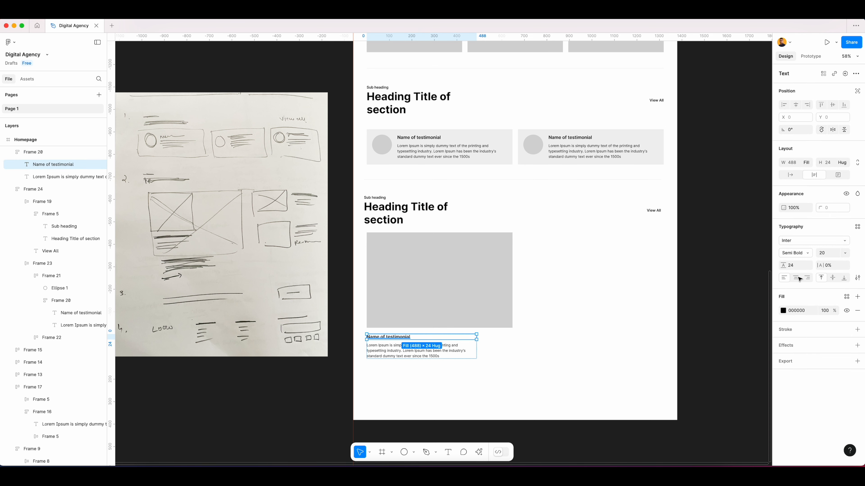
{"action": "left_click", "coordinate": [846, 252]}
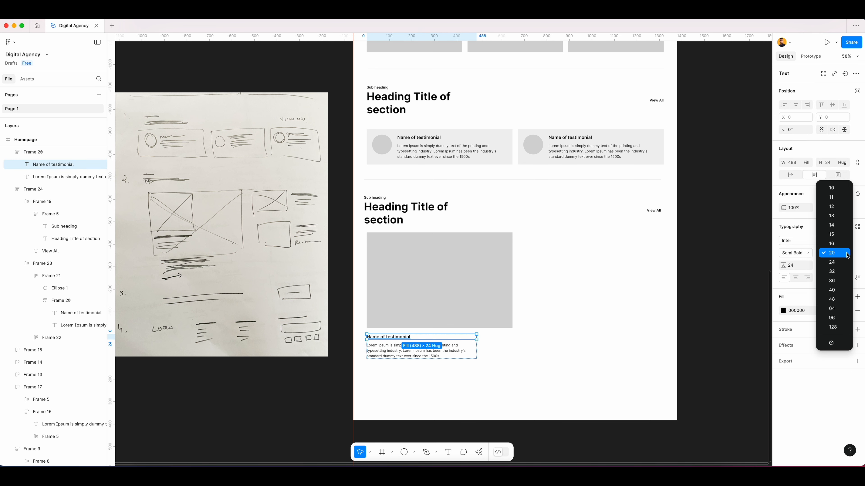
{"action": "left_click", "coordinate": [837, 262]}
Widen the copied text block to 648 and set its auto layout spacing to 16.
{"action": "left_click", "coordinate": [483, 361]}
{"action": "left_click", "coordinate": [463, 344]}
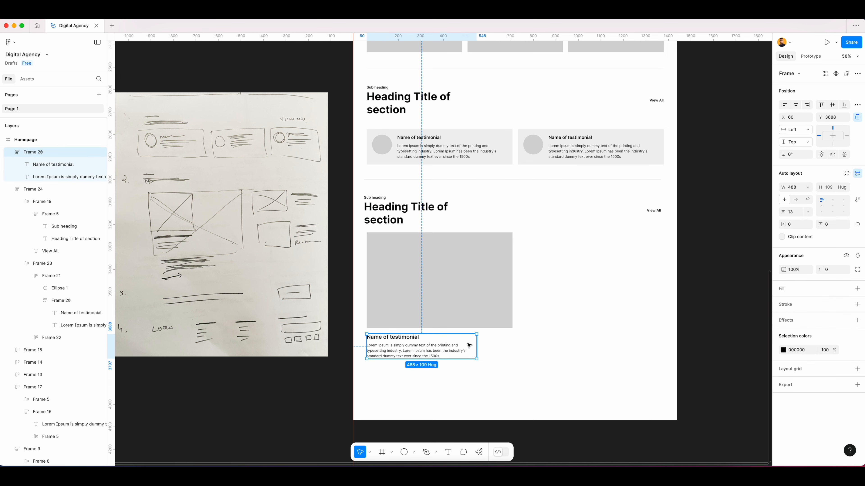
{"action": "left_click_drag", "start_coordinate": [477, 341], "coordinate": [519, 339]}
{"action": "left_click", "coordinate": [540, 338]}
{"action": "left_click", "coordinate": [482, 351]}
{"action": "left_click", "coordinate": [793, 213]}
{"action": "type", "text": "16"}
{"action": "key", "text": "Tab"}
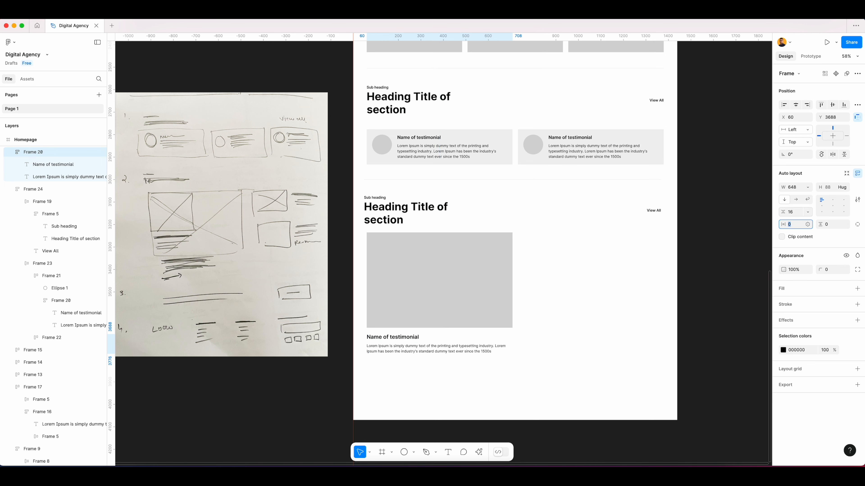
Copy the View All link text below the description in the new section.
{"action": "left_click", "coordinate": [602, 323]}
{"action": "left_click_drag", "start_coordinate": [493, 368], "coordinate": [519, 326]}
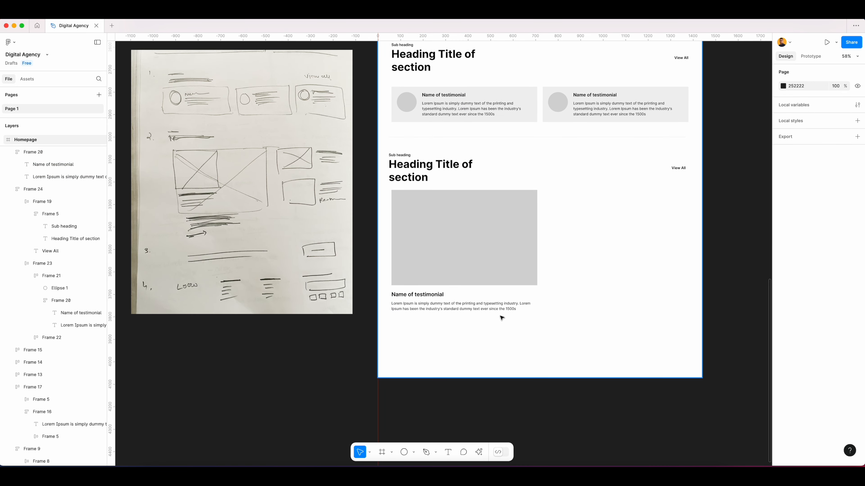
{"action": "scroll", "coordinate": [517, 320], "scroll_direction": "up", "scroll_amount": 2}
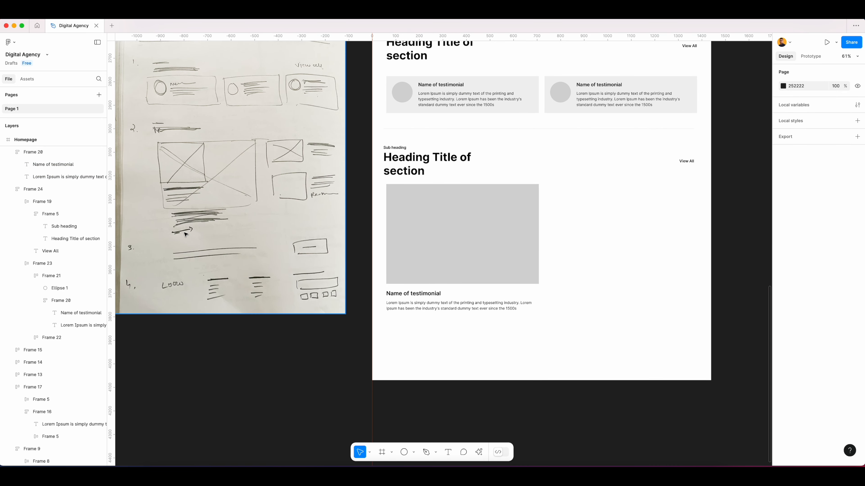
{"action": "left_click", "coordinate": [685, 164]}
{"action": "left_click", "coordinate": [686, 162]}
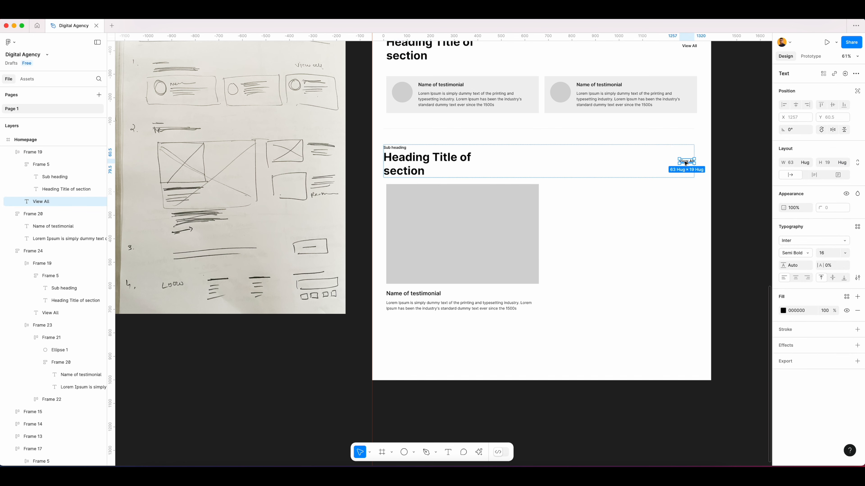
{"action": "left_click_drag", "start_coordinate": [686, 163], "coordinate": [415, 311]}
{"action": "left_click", "coordinate": [426, 328]}
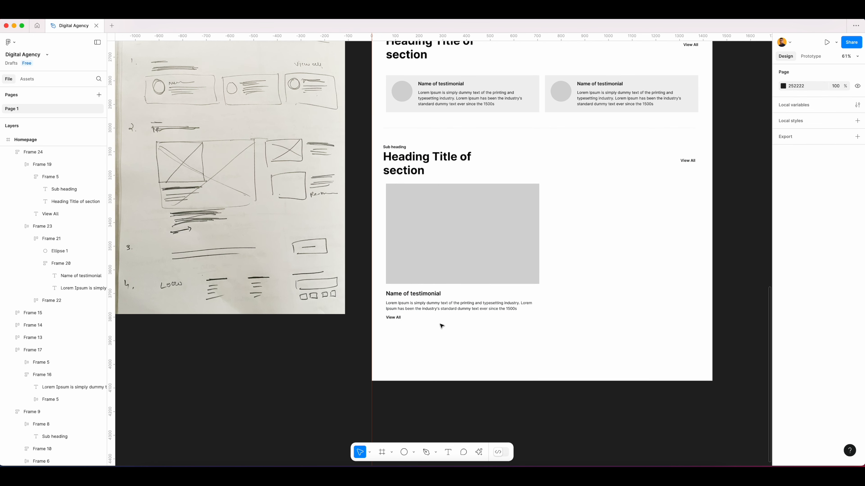
Change the copied link text to Read More.
{"action": "scroll", "coordinate": [439, 327], "scroll_direction": "up", "scroll_amount": 4}
{"action": "double_click", "coordinate": [371, 314]}
{"action": "type", "text": "Read More"}
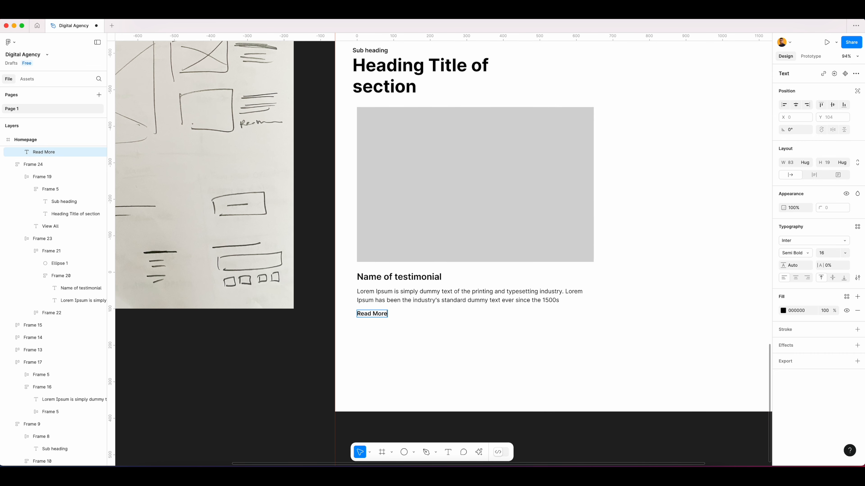
{"action": "left_click", "coordinate": [401, 342]}
{"action": "left_click_drag", "start_coordinate": [474, 338], "coordinate": [475, 293]}
{"action": "left_click", "coordinate": [469, 299]}
{"action": "scroll", "coordinate": [489, 307], "scroll_direction": "down", "scroll_amount": 3}
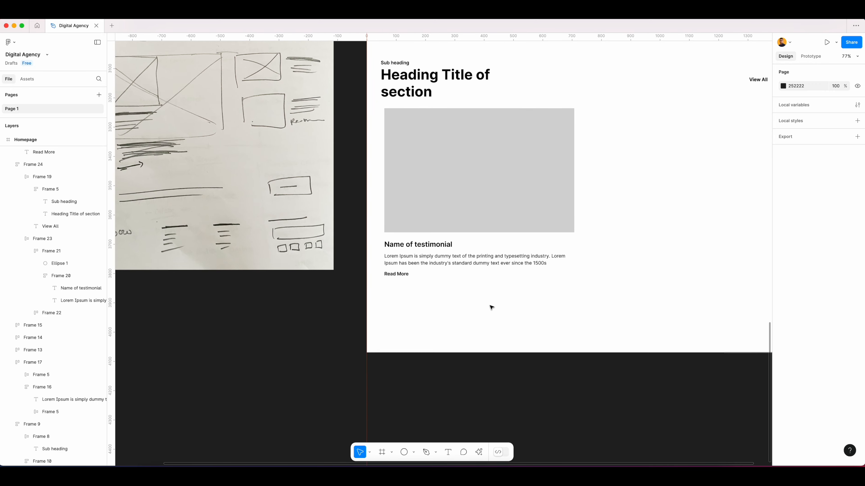
{"action": "left_click_drag", "start_coordinate": [652, 219], "coordinate": [527, 272]}
{"action": "scroll", "coordinate": [501, 261], "scroll_direction": "down", "scroll_amount": 4}
{"action": "left_click_drag", "start_coordinate": [514, 225], "coordinate": [494, 245]}
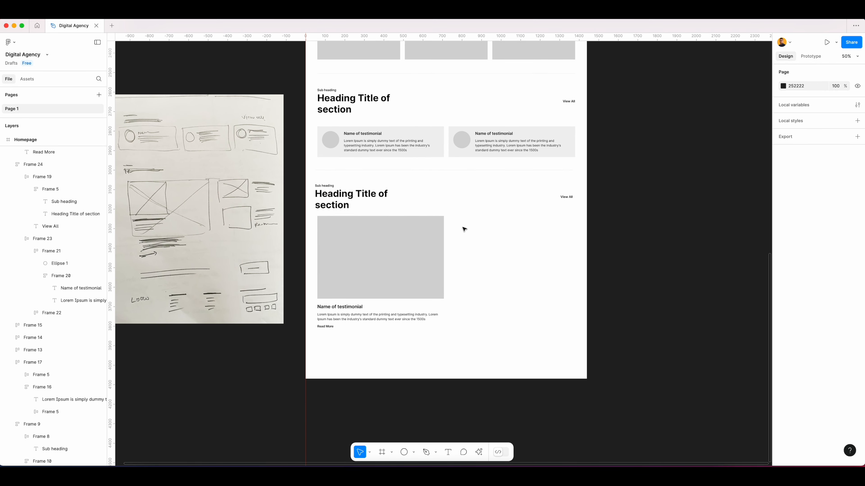
{"action": "left_click", "coordinate": [426, 256]}
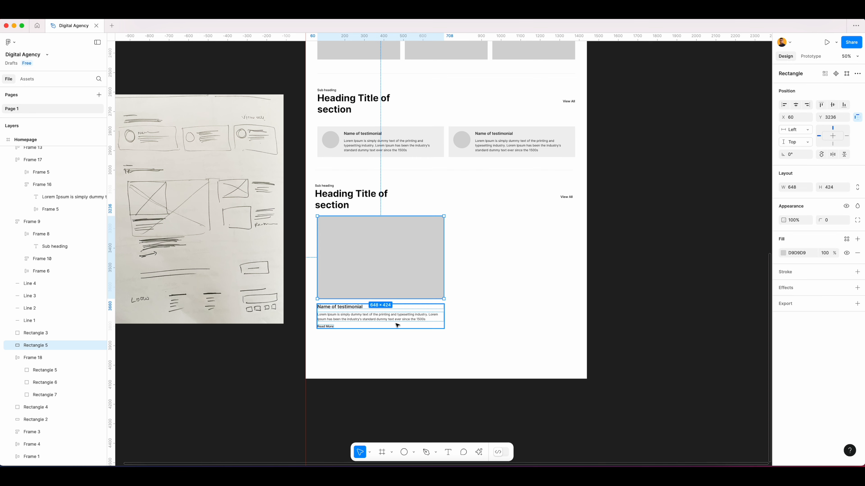
{"action": "left_click", "coordinate": [372, 348]}
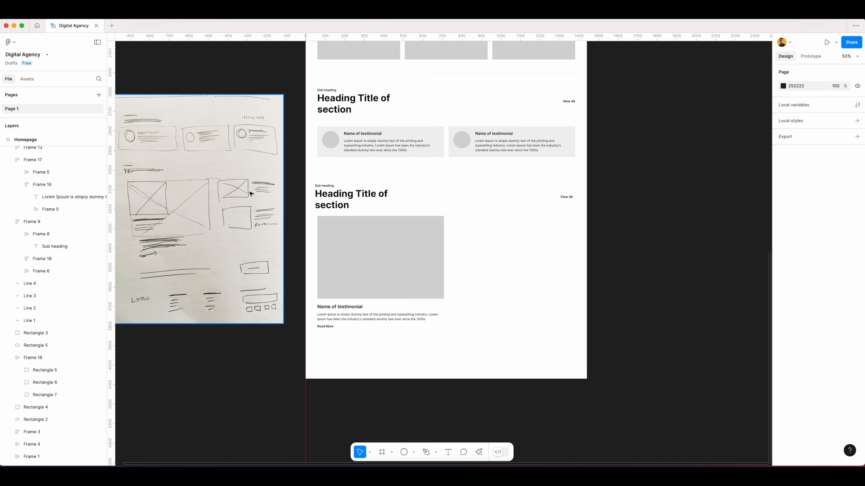
{"action": "scroll", "coordinate": [249, 196], "scroll_direction": "up", "scroll_amount": 5}
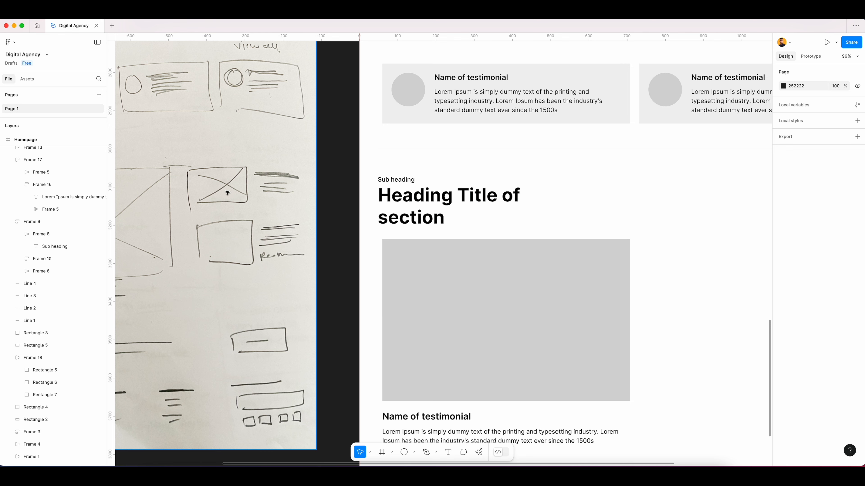
{"action": "scroll", "coordinate": [261, 214], "scroll_direction": "down", "scroll_amount": 5}
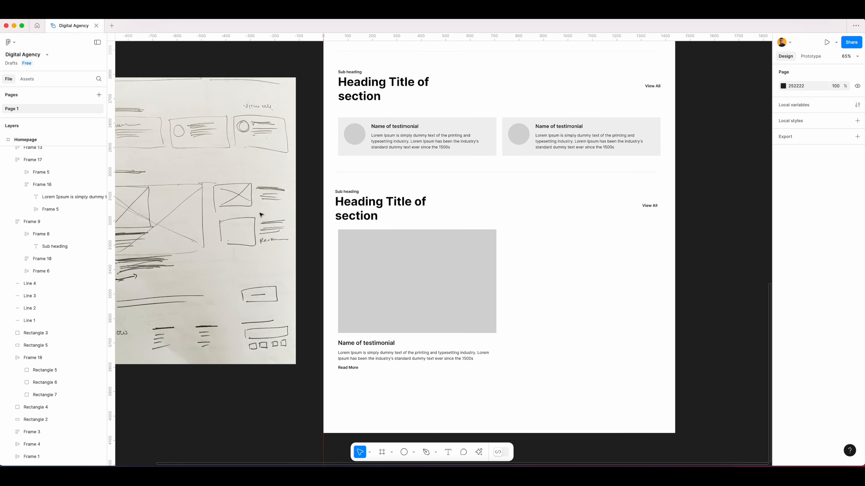
{"action": "left_click_drag", "start_coordinate": [589, 300], "coordinate": [545, 295]}
Duplicate the image placeholder beside the large one and resize it to about 312 by 204.
{"action": "left_click", "coordinate": [377, 289]}
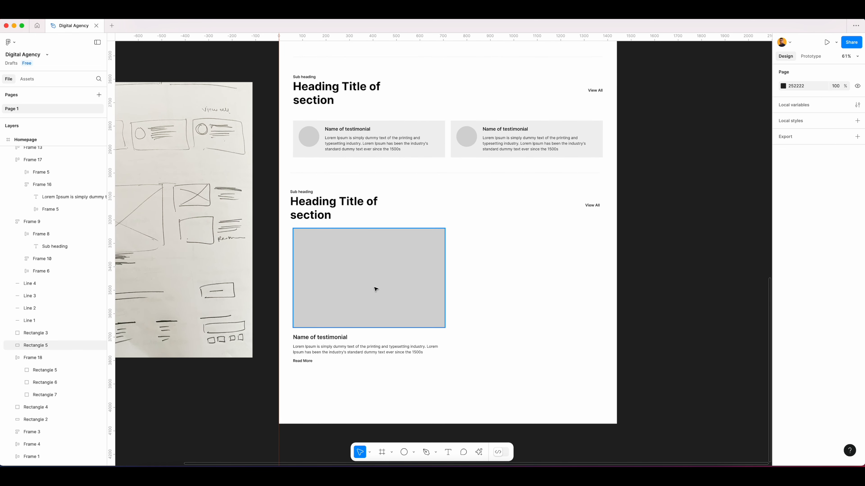
{"action": "key", "text": "ctrl+g"}
{"action": "left_click_drag", "start_coordinate": [409, 272], "coordinate": [505, 264]}
{"action": "left_click_drag", "start_coordinate": [603, 285], "coordinate": [524, 275]}
{"action": "left_click_drag", "start_coordinate": [491, 328], "coordinate": [491, 275]}
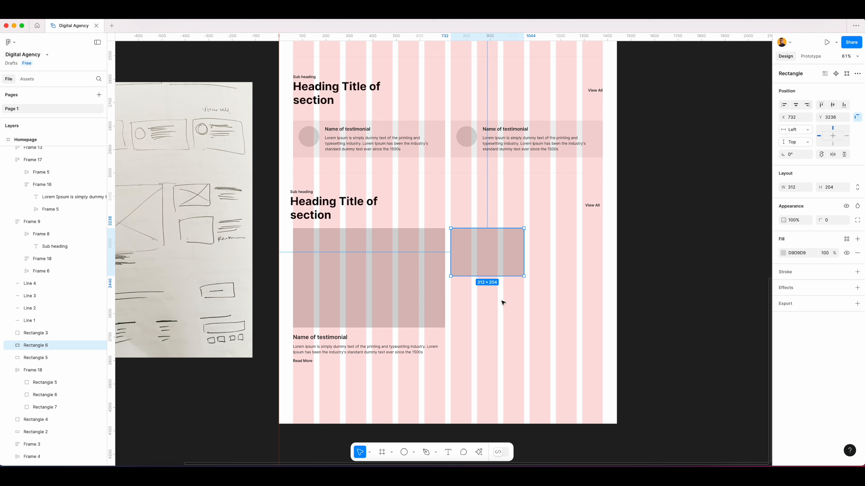
{"action": "left_click", "coordinate": [502, 304]}
{"action": "left_click", "coordinate": [317, 348]}
{"action": "left_click_drag", "start_coordinate": [317, 348], "coordinate": [555, 251]}
{"action": "key", "text": "super+z"}
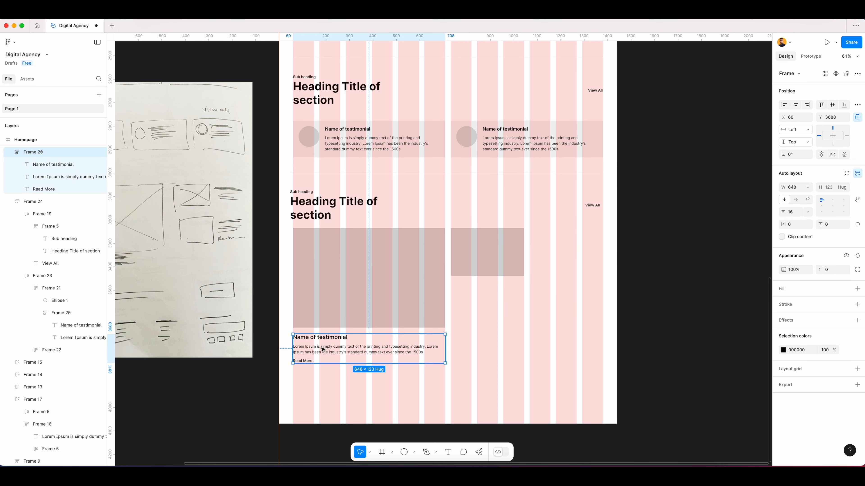
Rename the copied title text in the new section to Blog title here.
{"action": "left_click", "coordinate": [347, 383]}
{"action": "double_click", "coordinate": [333, 341]}
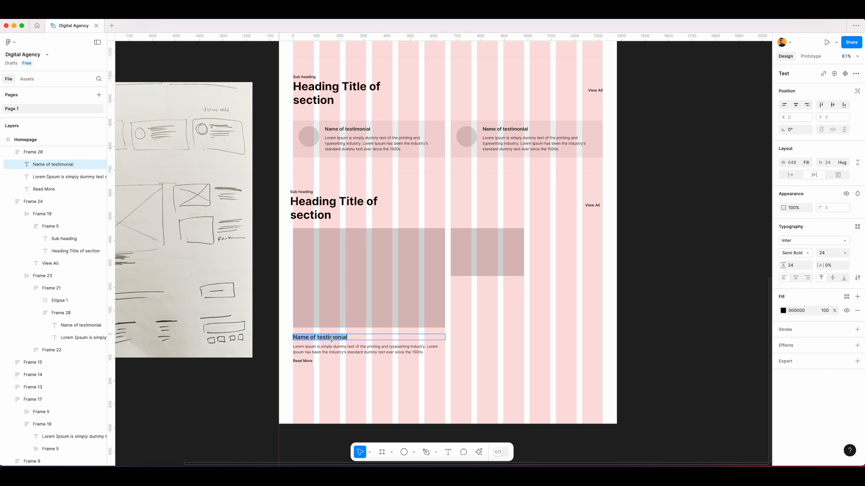
{"action": "type", "text": "Blog title here"}
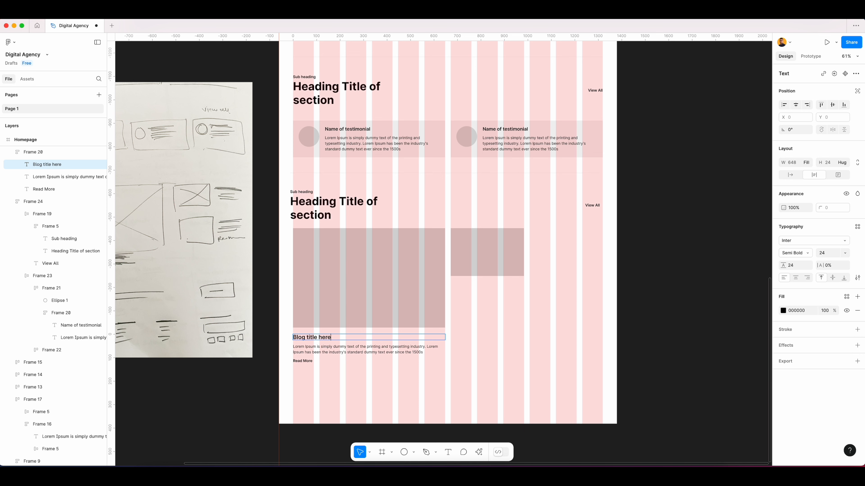
{"action": "key", "text": "super+a"}
{"action": "left_click", "coordinate": [496, 344]}
{"action": "left_click", "coordinate": [496, 344]}
Copy the blog text block beside the small image placeholder and align the two on their vertical centres.
{"action": "left_click", "coordinate": [308, 347]}
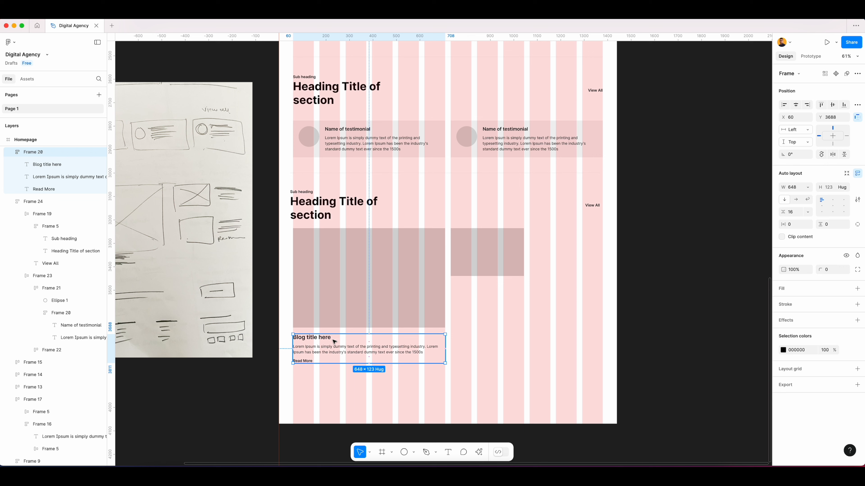
{"action": "left_click_drag", "start_coordinate": [324, 349], "coordinate": [562, 243]}
{"action": "left_click", "coordinate": [591, 310]}
{"action": "left_click", "coordinate": [591, 240]}
{"action": "left_click_drag", "start_coordinate": [681, 237], "coordinate": [604, 237]}
{"action": "left_click", "coordinate": [513, 257], "text": "shift"}
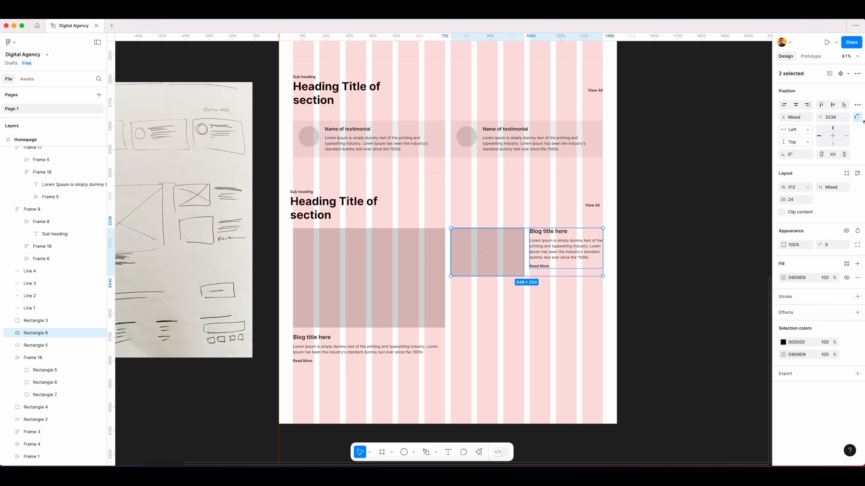
{"action": "left_click", "coordinate": [831, 105]}
{"action": "left_click", "coordinate": [529, 303]}
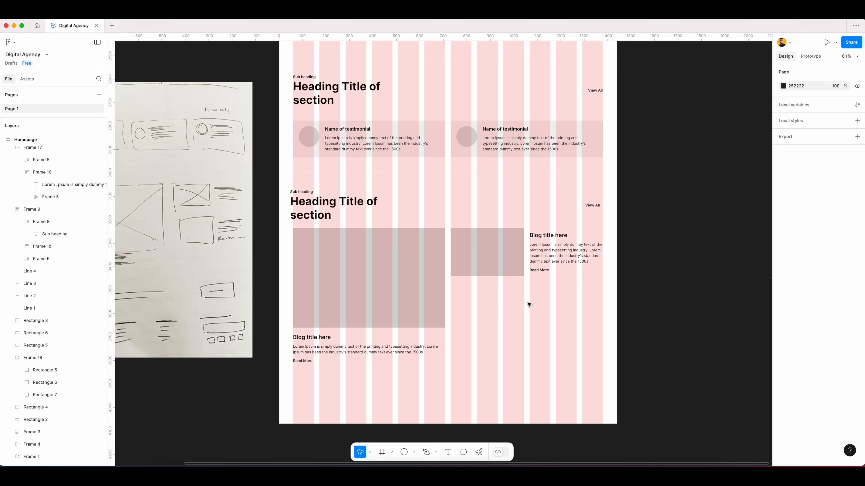
Wrap the small image placeholder and its text block in an auto layout frame.
{"action": "left_click_drag", "start_coordinate": [554, 303], "coordinate": [490, 251]}
{"action": "right_click", "coordinate": [482, 259]}
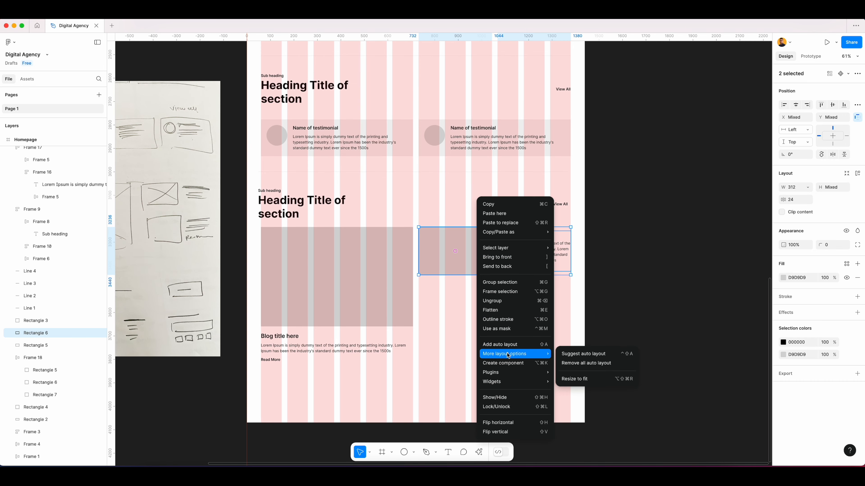
{"action": "left_click", "coordinate": [497, 344]}
Duplicate the small image-and-text row directly below the first one.
{"action": "left_click_drag", "start_coordinate": [475, 259], "coordinate": [478, 306]}
{"action": "left_click", "coordinate": [483, 355]}
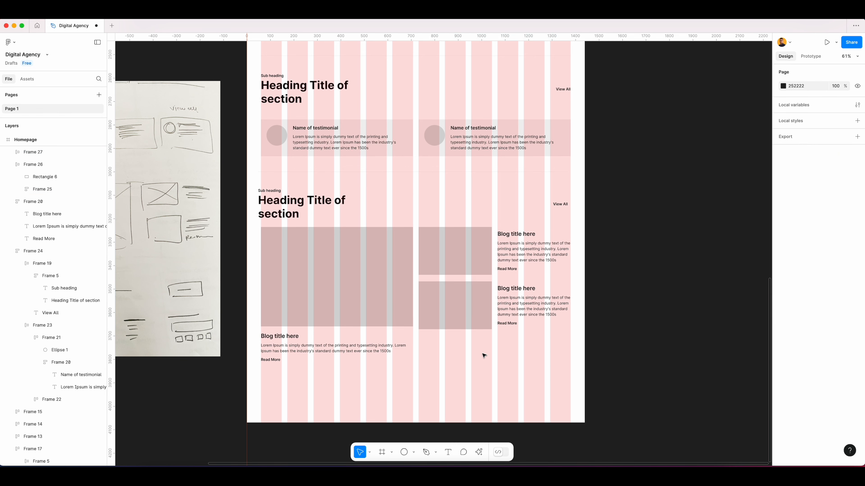
Hide the layout grids.
{"action": "scroll", "coordinate": [479, 353], "scroll_direction": "down", "scroll_amount": 3}
{"action": "left_click_drag", "start_coordinate": [451, 347], "coordinate": [482, 348]}
{"action": "key", "text": "shift+g"}
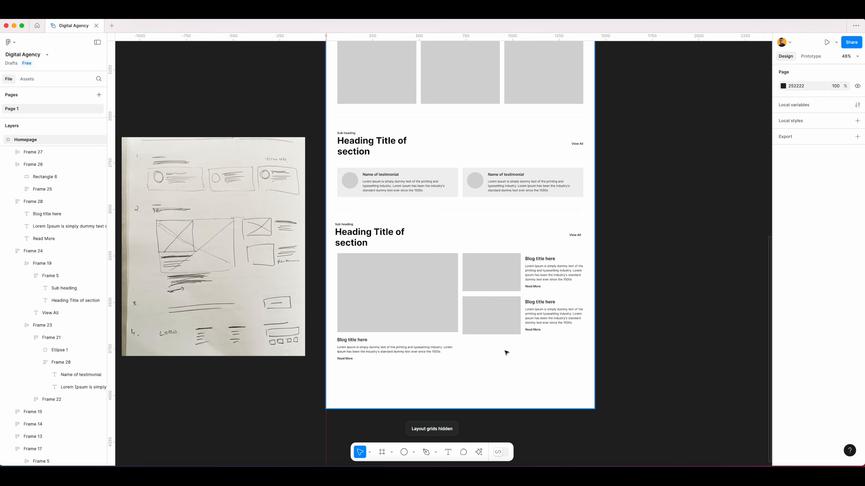
Set the heights of both small image placeholders to 280.
{"action": "scroll", "coordinate": [505, 353], "scroll_direction": "up", "scroll_amount": 3}
{"action": "scroll", "coordinate": [528, 350], "scroll_direction": "right", "scroll_amount": 1}
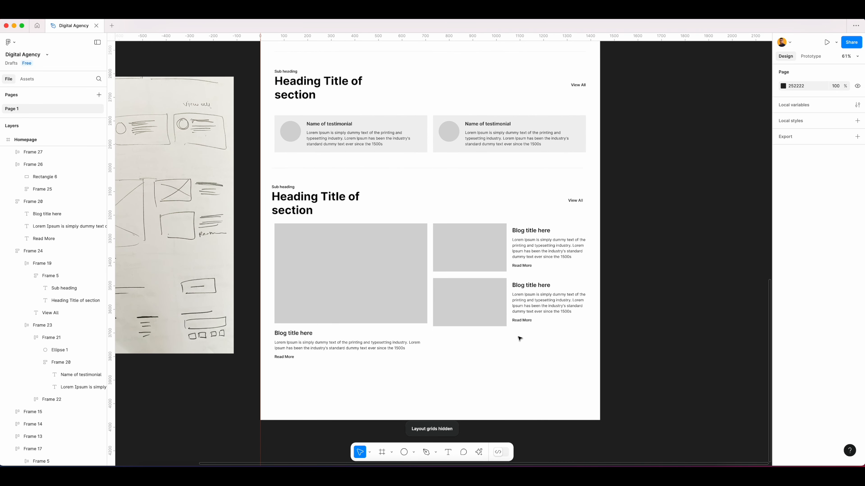
{"action": "left_click", "coordinate": [478, 303]}
{"action": "left_click", "coordinate": [478, 322]}
{"action": "left_click_drag", "start_coordinate": [478, 326], "coordinate": [477, 337]}
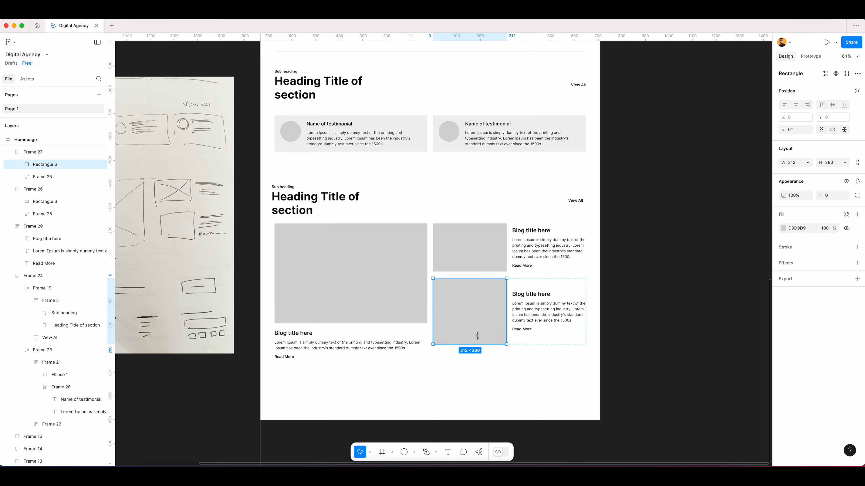
{"action": "left_click", "coordinate": [483, 254]}
{"action": "left_click", "coordinate": [832, 163]}
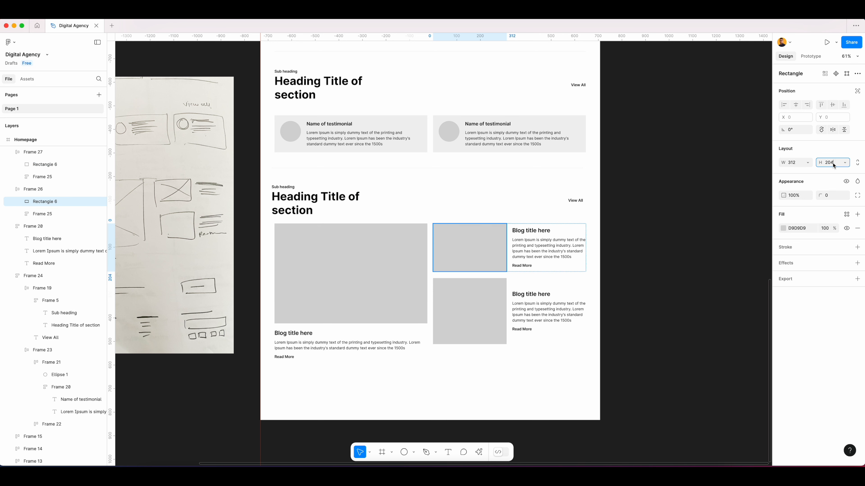
{"action": "type", "text": "280"}
{"action": "key", "text": "Tab"}
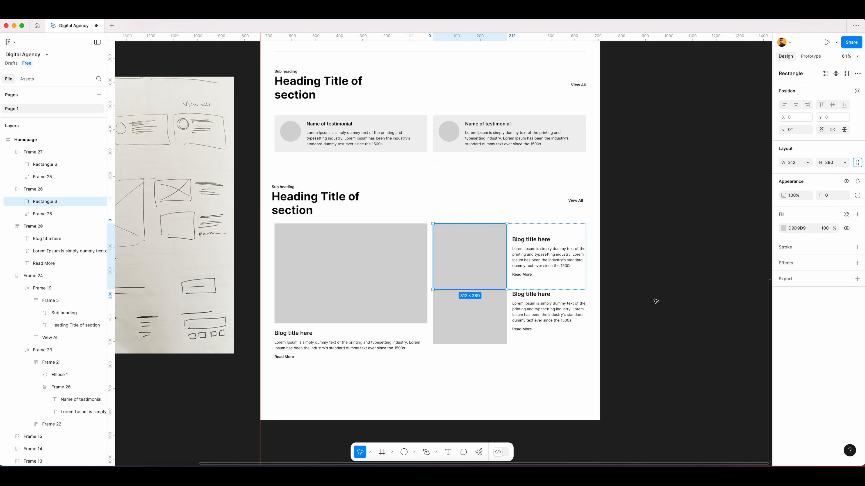
Wrap the large image placeholder and its text block in a vertical auto layout frame.
{"action": "left_click", "coordinate": [492, 325]}
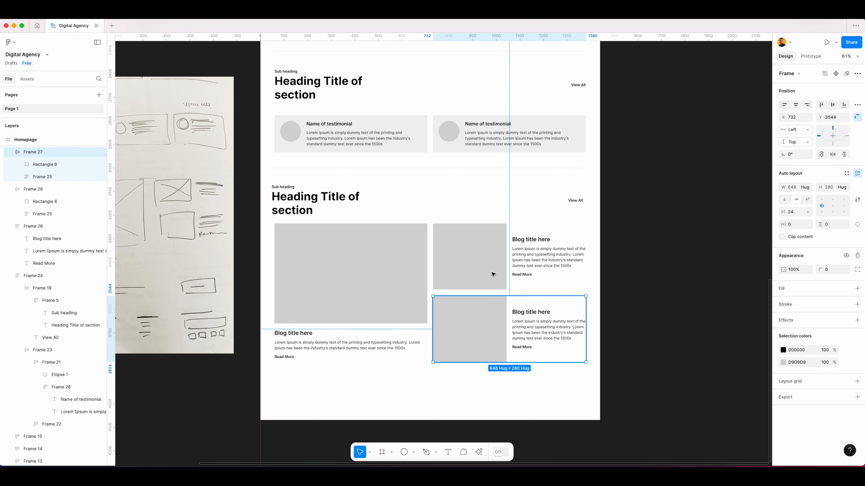
{"action": "left_click", "coordinate": [476, 278]}
{"action": "left_click", "coordinate": [353, 290]}
{"action": "left_click", "coordinate": [344, 400]}
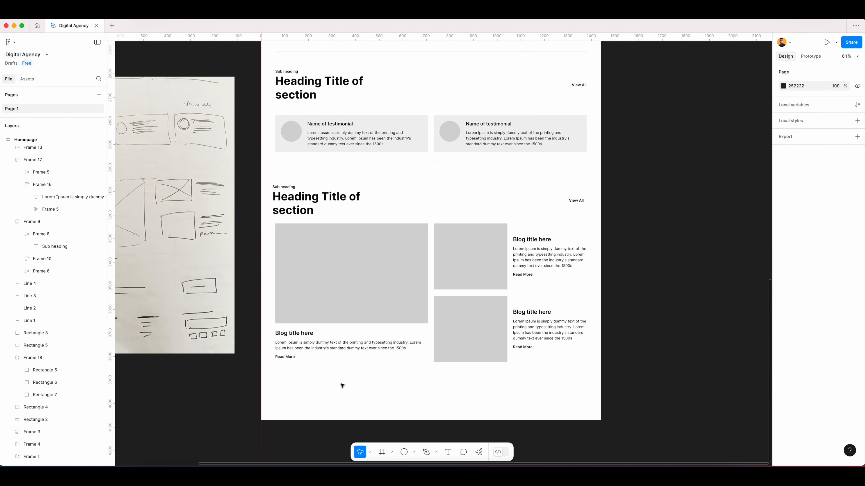
{"action": "left_click", "coordinate": [322, 284]}
{"action": "right_click", "coordinate": [344, 295]}
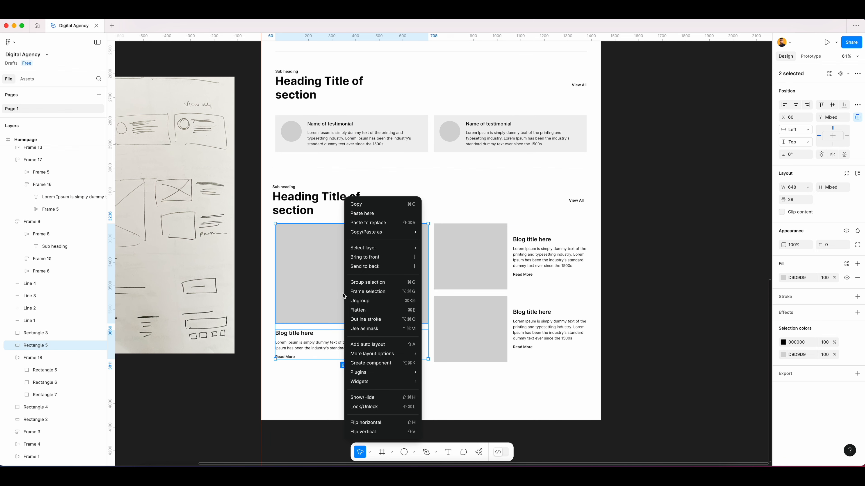
{"action": "left_click", "coordinate": [364, 344]}
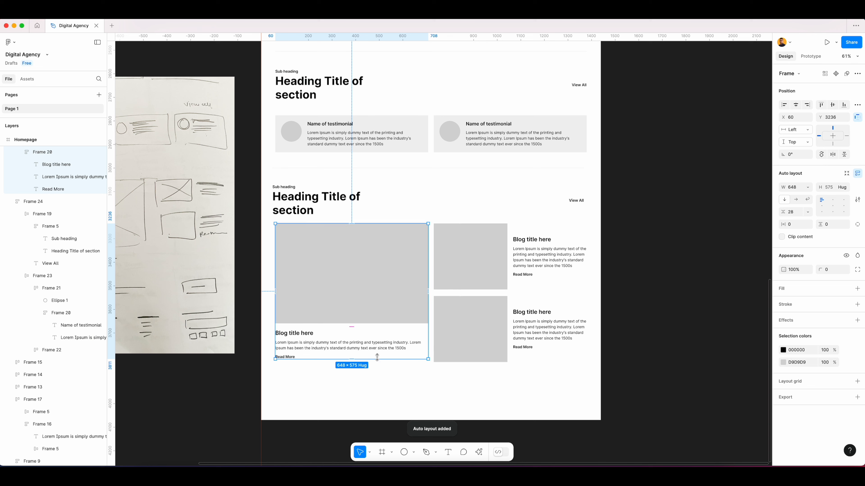
{"action": "left_click", "coordinate": [470, 346], "text": "shift"}
{"action": "left_click", "coordinate": [482, 284], "text": "shift"}
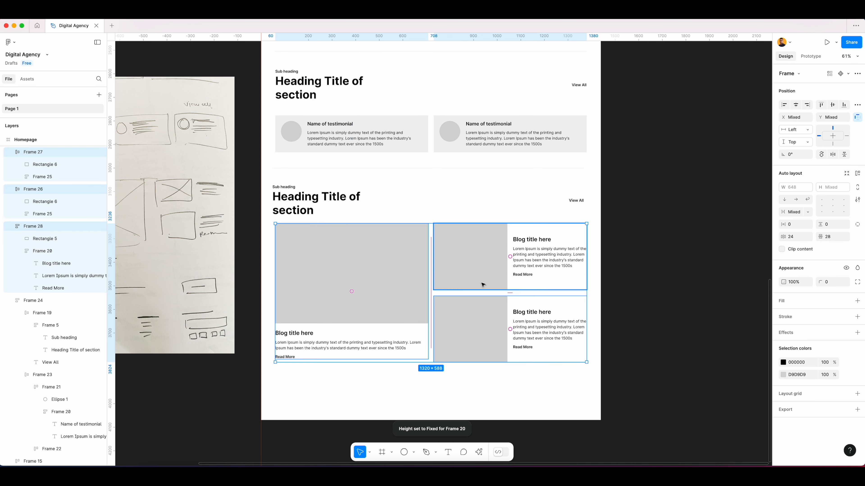
{"action": "key", "text": "shift+a"}
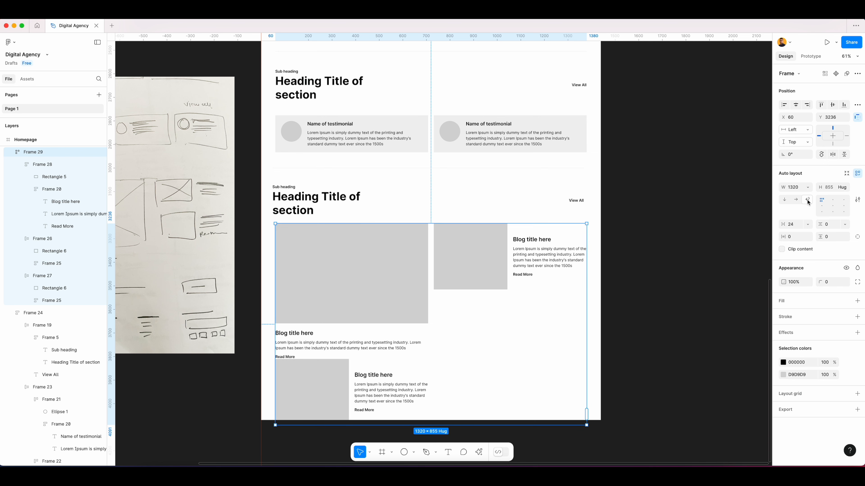
{"action": "key", "text": "super+z"}
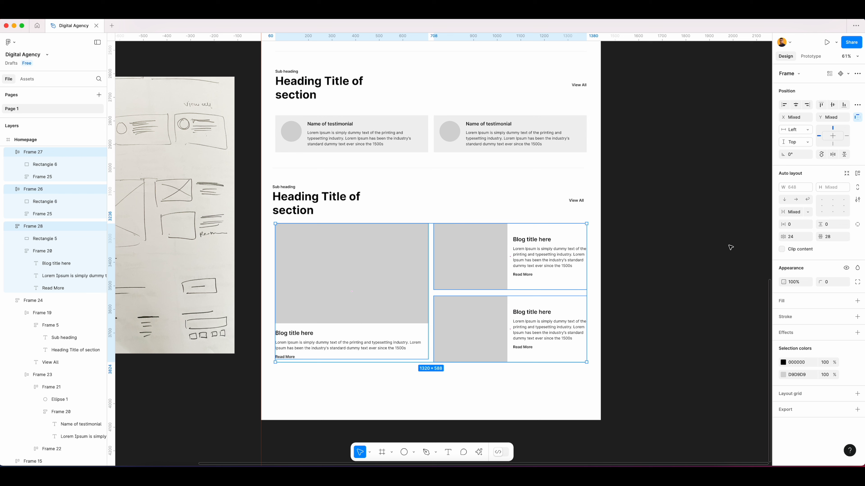
{"action": "left_click", "coordinate": [624, 264]}
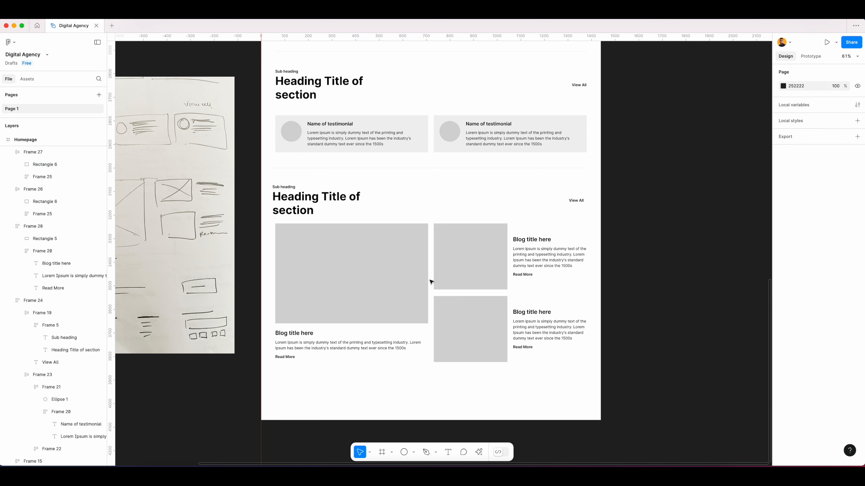
Stack the two small image-and-text rows in a vertical auto layout frame.
{"action": "left_click", "coordinate": [477, 277]}
{"action": "left_click", "coordinate": [488, 336], "text": "shift"}
{"action": "right_click", "coordinate": [490, 330]}
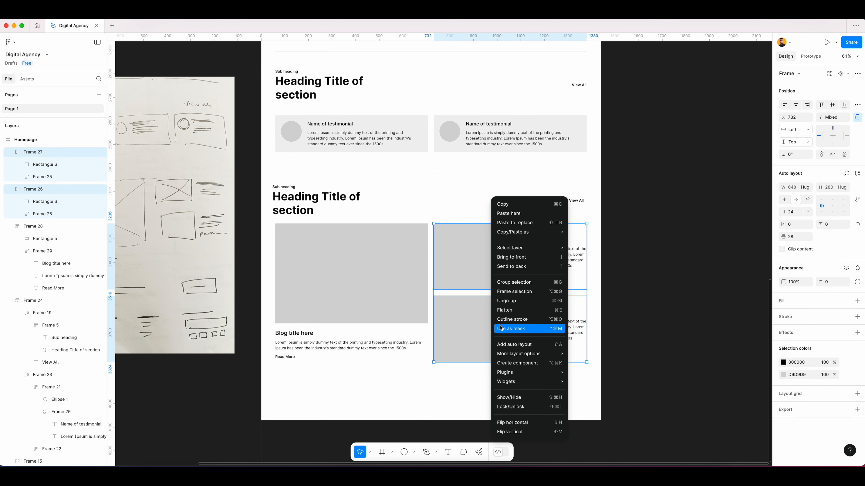
{"action": "left_click", "coordinate": [506, 347]}
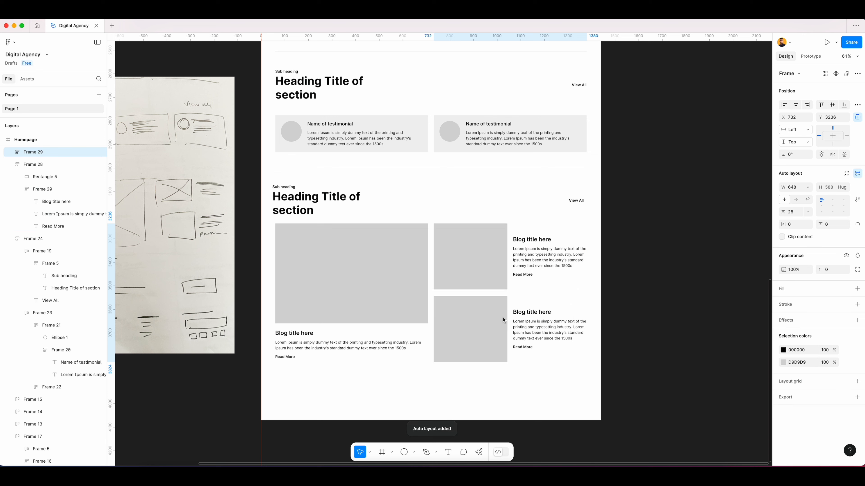
Wrap the large blog block and the stacked small rows together in a horizontal auto layout frame.
{"action": "left_click", "coordinate": [382, 271]}
{"action": "left_click", "coordinate": [476, 270], "text": "shift"}
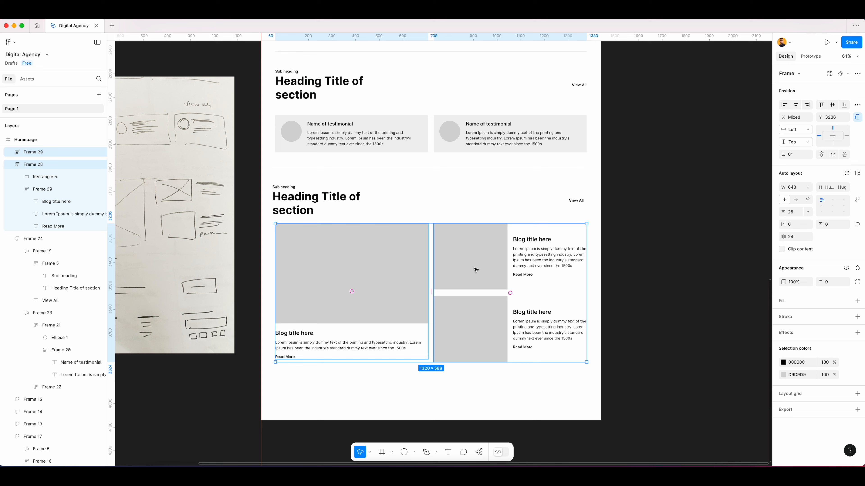
{"action": "right_click", "coordinate": [476, 270]}
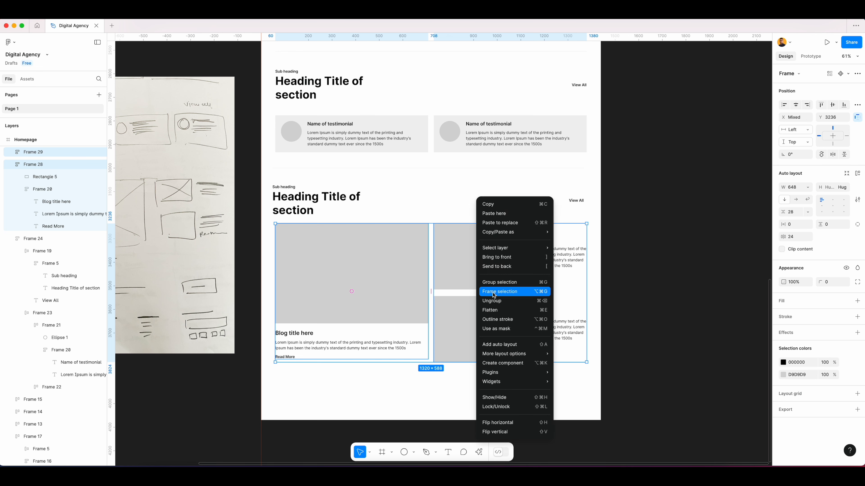
{"action": "left_click", "coordinate": [493, 344]}
{"action": "left_click", "coordinate": [486, 391]}
{"action": "mouse_move", "coordinate": [419, 243]}
{"action": "left_mouse_down"}
{"action": "mouse_move", "coordinate": [402, 284]}
{"action": "mouse_move", "coordinate": [423, 255]}
{"action": "left_mouse_up"}
{"action": "key", "text": "super+z"}
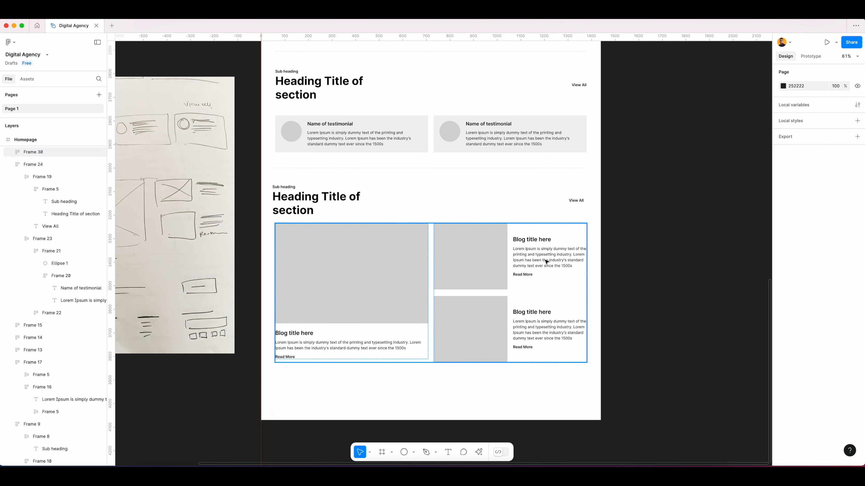
Inspect the new blog section's alignment against the layout grid at different zoom levels.
{"action": "scroll", "coordinate": [621, 254], "scroll_direction": "down", "scroll_amount": 3}
{"action": "left_click", "coordinate": [450, 265]}
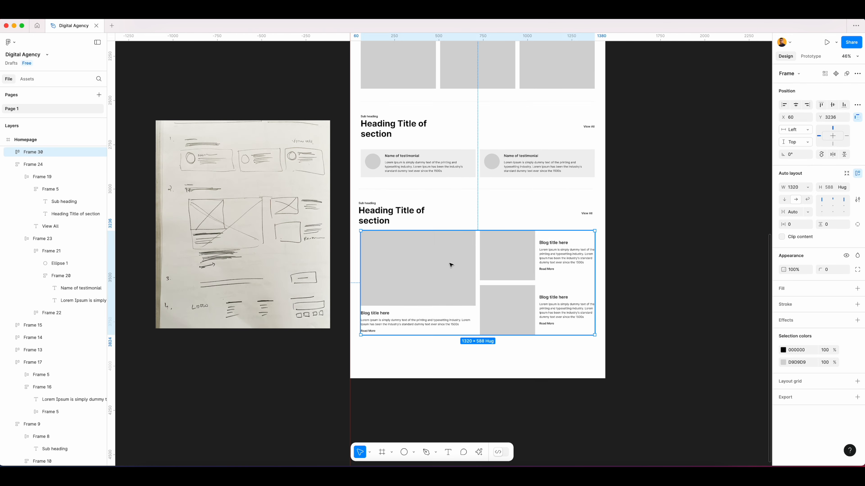
{"action": "key", "text": "ctrl+g"}
{"action": "scroll", "coordinate": [408, 254], "scroll_direction": "up", "scroll_amount": 5}
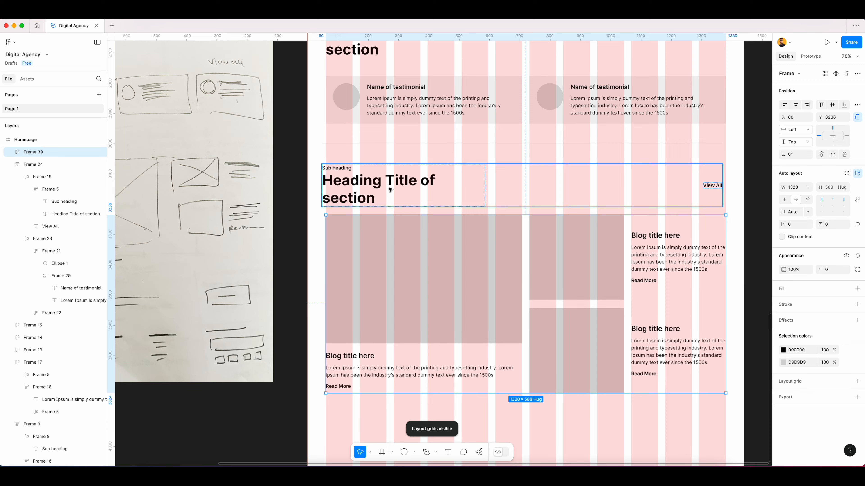
{"action": "scroll", "coordinate": [392, 187], "scroll_direction": "right", "scroll_amount": 2}
{"action": "left_click", "coordinate": [291, 178]}
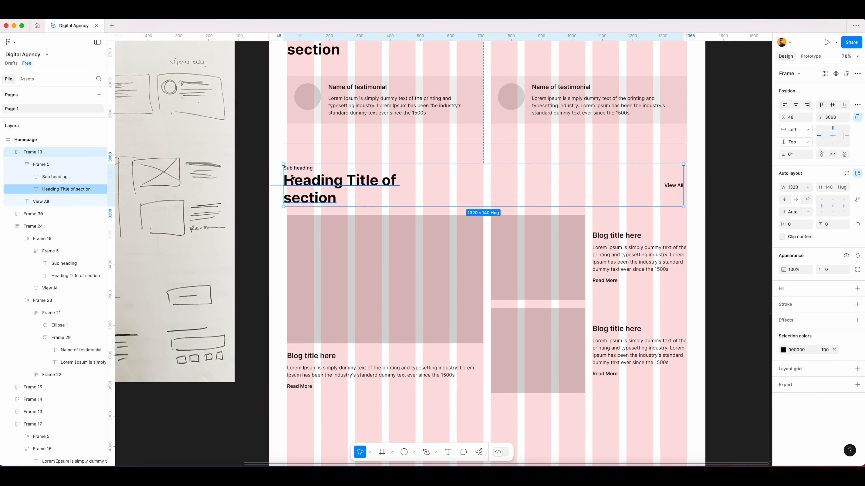
{"action": "scroll", "coordinate": [292, 177], "scroll_direction": "up", "scroll_amount": 4}
{"action": "left_click_drag", "start_coordinate": [317, 189], "coordinate": [323, 193]}
{"action": "key", "text": "Escape"}
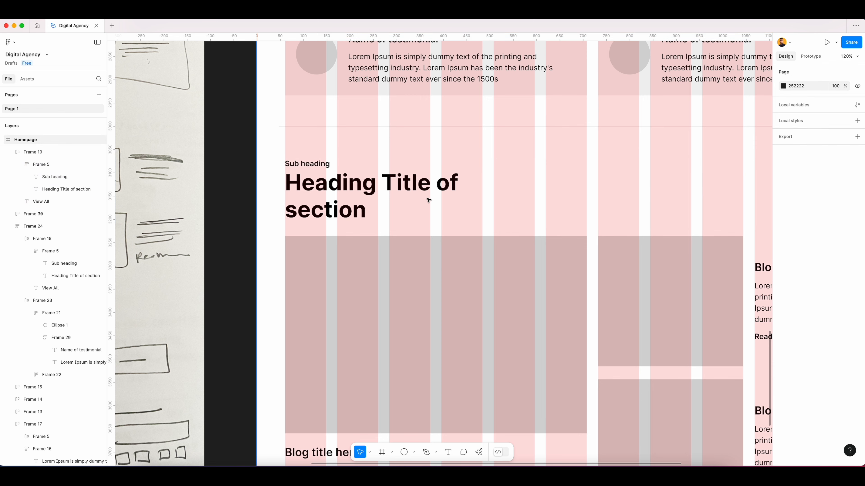
{"action": "scroll", "coordinate": [429, 199], "scroll_direction": "down", "scroll_amount": 10}
{"action": "scroll", "coordinate": [460, 201], "scroll_direction": "right", "scroll_amount": 1}
{"action": "scroll", "coordinate": [460, 201], "scroll_direction": "up", "scroll_amount": 1}
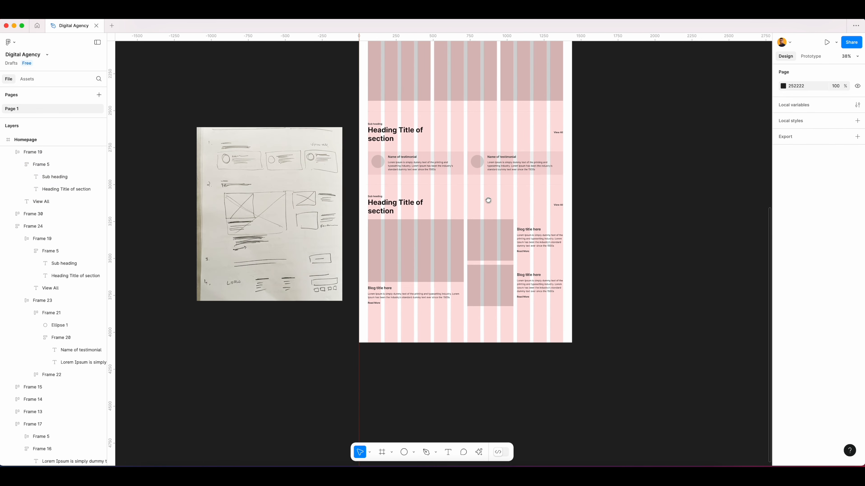
{"action": "key", "text": "ctrl+g"}
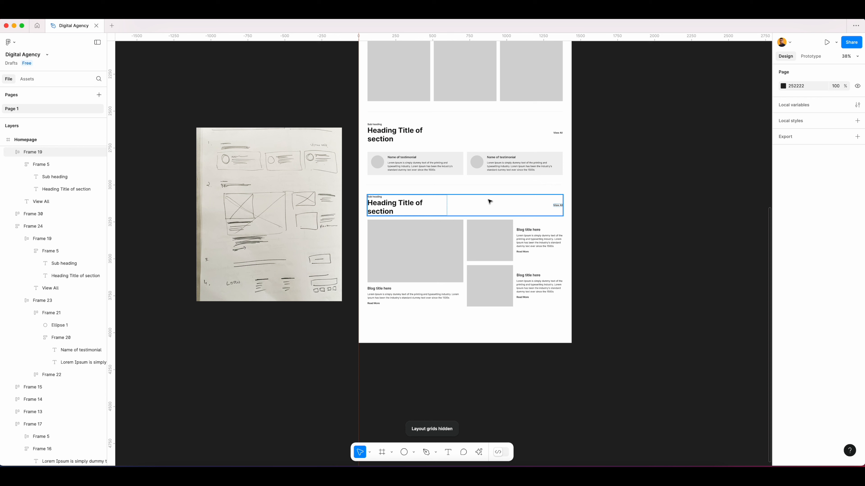
Copy the divider line to sit beneath the new blog section.
{"action": "left_click", "coordinate": [456, 185]}
{"action": "left_click_drag", "start_coordinate": [456, 185], "coordinate": [454, 319]}
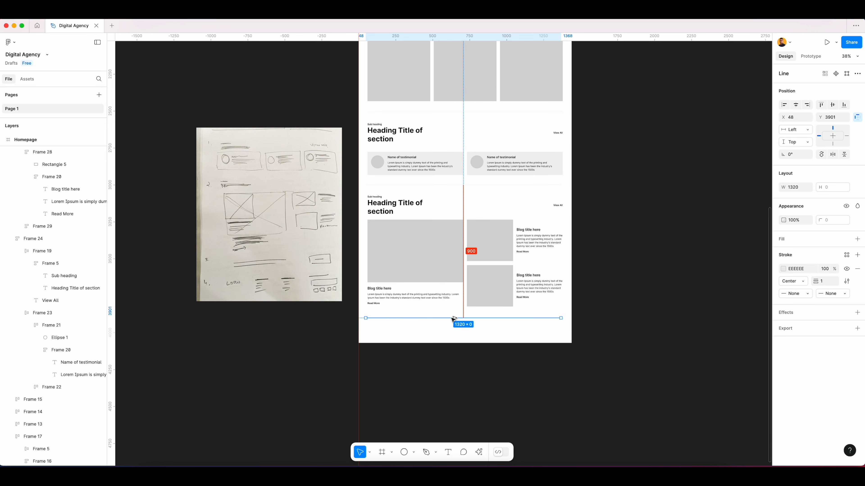
{"action": "left_click", "coordinate": [600, 286]}
{"action": "scroll", "coordinate": [604, 290], "scroll_direction": "down", "scroll_amount": 2}
{"action": "scroll", "coordinate": [605, 290], "scroll_direction": "down", "scroll_amount": 1}
{"action": "scroll", "coordinate": [620, 217], "scroll_direction": "up", "scroll_amount": 5}
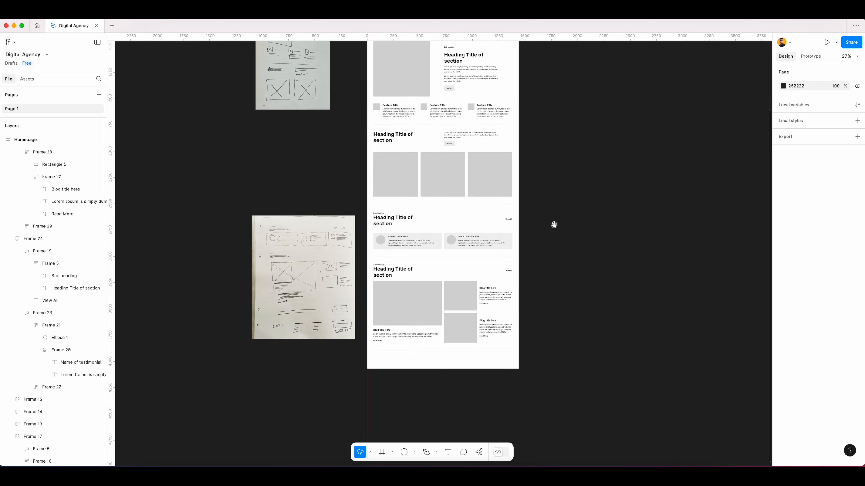
{"action": "scroll", "coordinate": [538, 247], "scroll_direction": "down", "scroll_amount": 2}
{"action": "scroll", "coordinate": [537, 246], "scroll_direction": "down", "scroll_amount": 2}
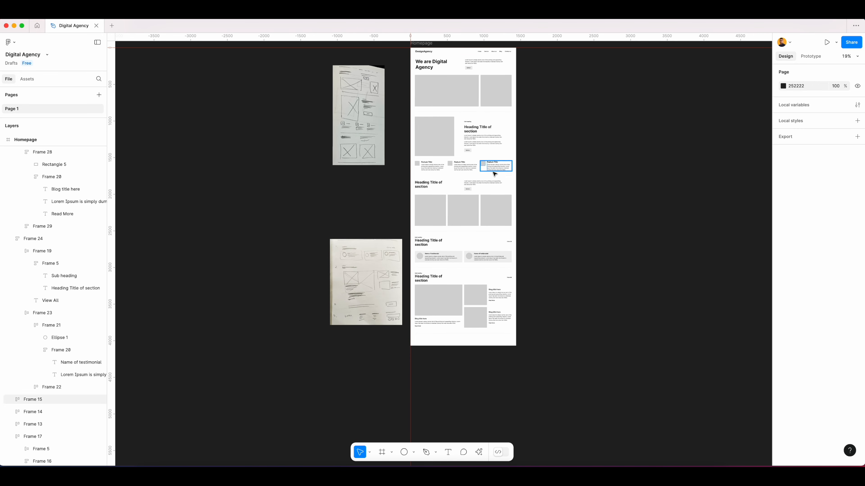
{"action": "scroll", "coordinate": [495, 172], "scroll_direction": "down", "scroll_amount": 1}
{"action": "left_click_drag", "start_coordinate": [574, 124], "coordinate": [558, 137]}
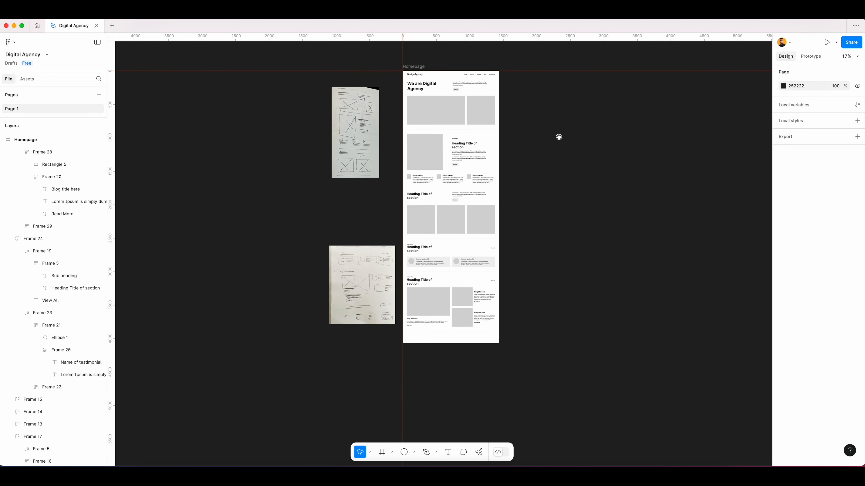
Extend the Homepage frame's height downward to leave space below the blog section.
{"action": "left_click", "coordinate": [420, 67]}
{"action": "left_click_drag", "start_coordinate": [469, 345], "coordinate": [470, 384]}
{"action": "left_click", "coordinate": [523, 372]}
{"action": "scroll", "coordinate": [464, 358], "scroll_direction": "up", "scroll_amount": 5}
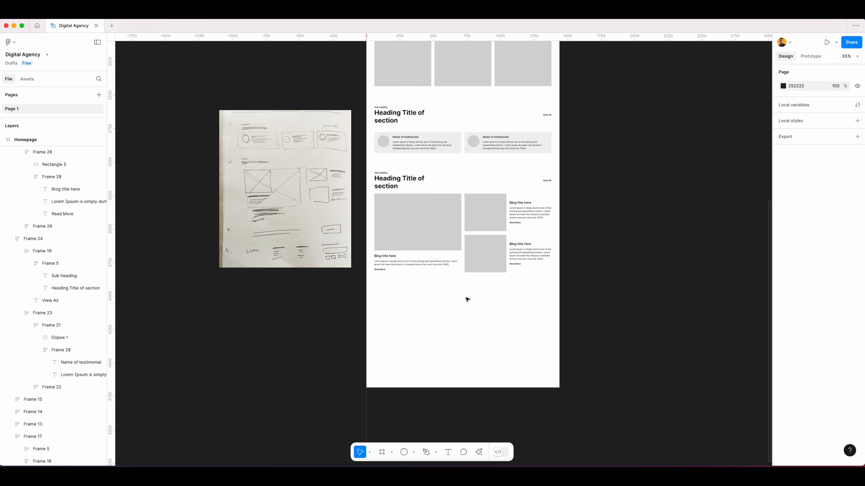
{"action": "scroll", "coordinate": [473, 175], "scroll_direction": "down", "scroll_amount": 2}
{"action": "scroll", "coordinate": [473, 175], "scroll_direction": "up", "scroll_amount": 5}
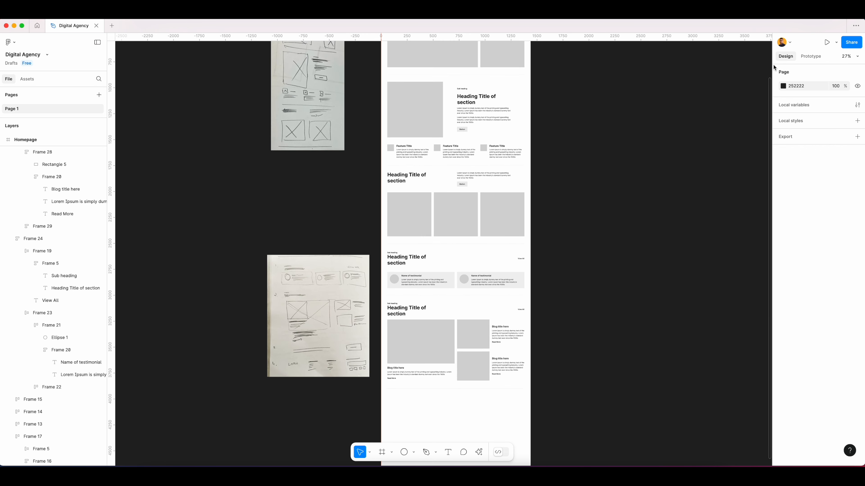